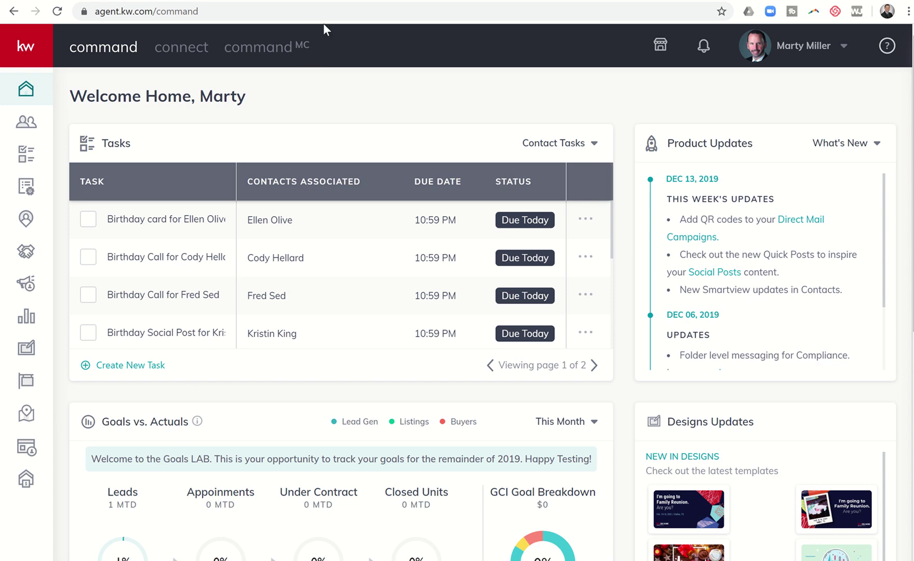
- Check the content calendar spreadsheet, then return to KW Command's Contacts list
left_click(327, 1)
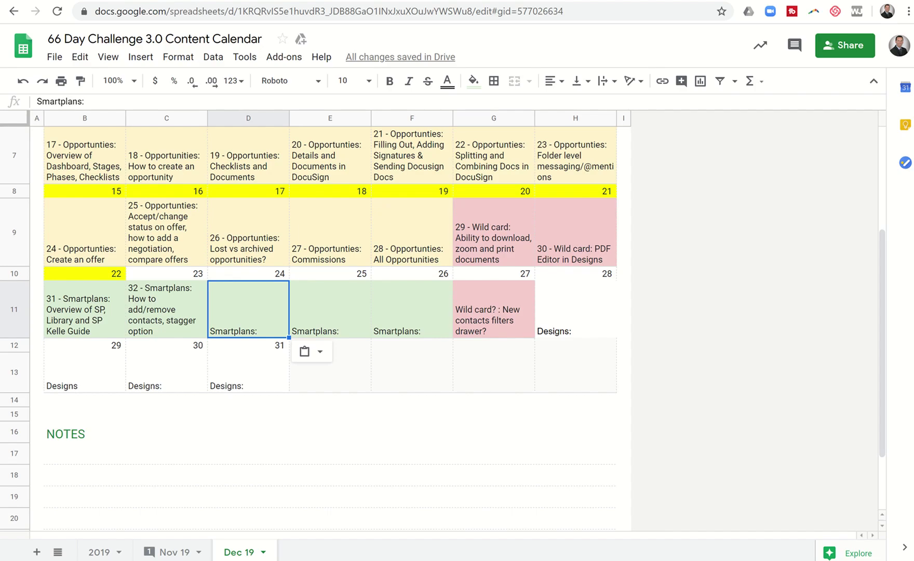
left_click(92, 1)
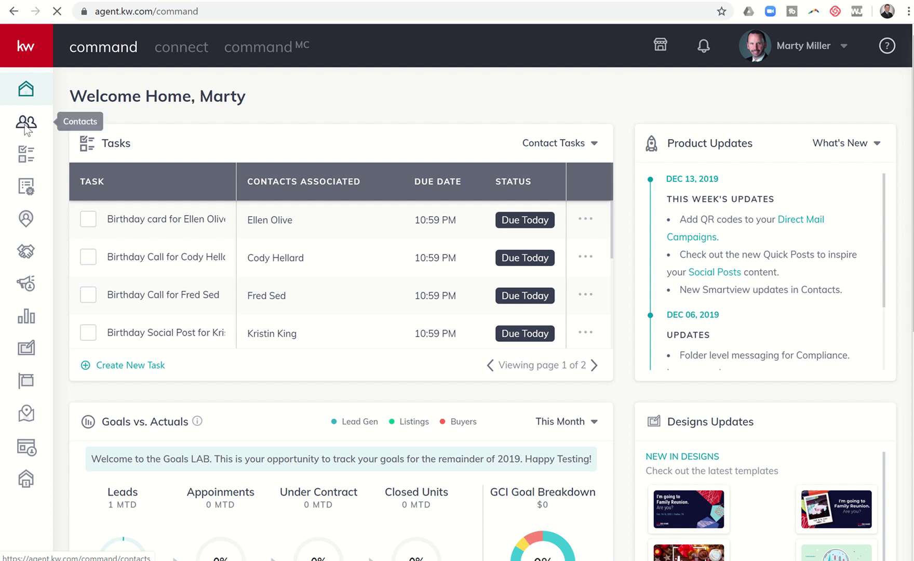
left_click(25, 126)
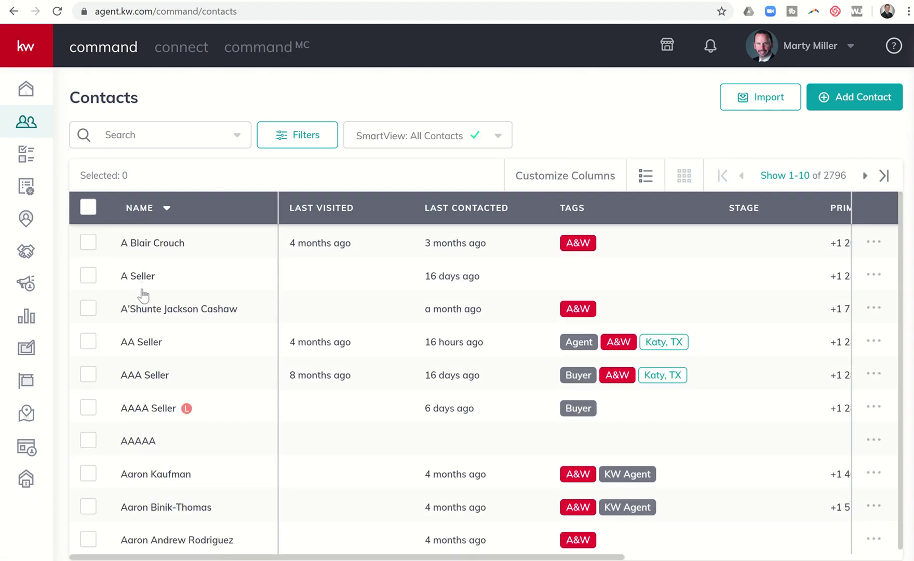
- Show AA Seller's SmartPlans: Birthday, Monthly Neighborhood Nurture and Quarterly Call
left_click(144, 347)
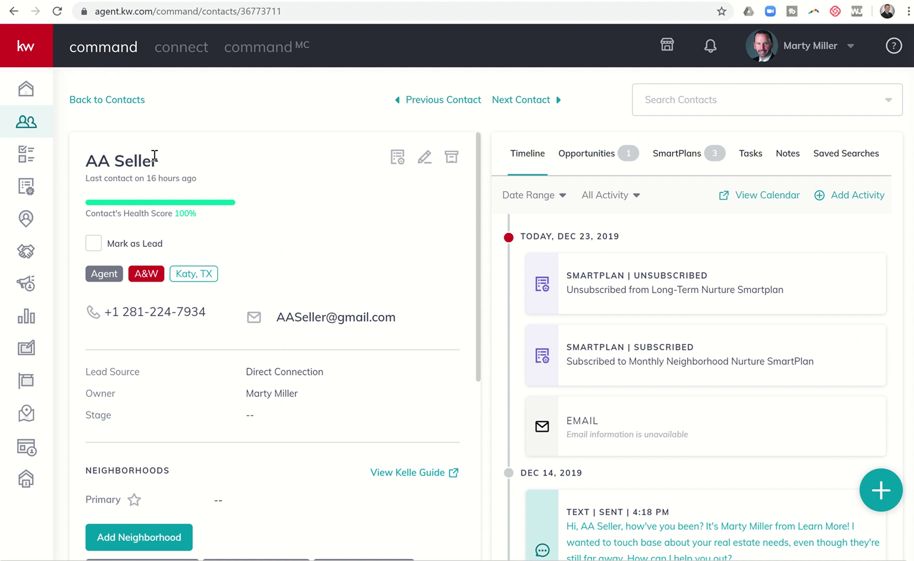
left_click(673, 156)
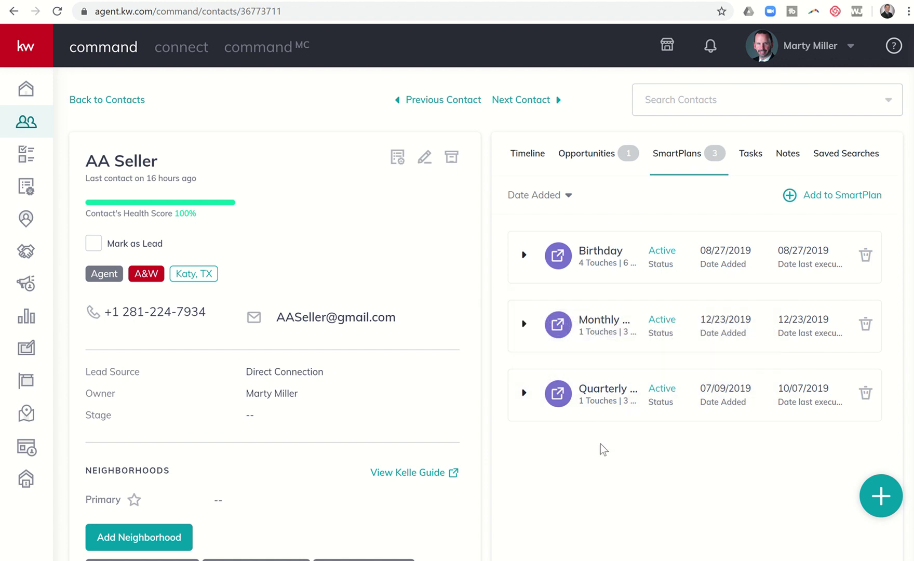
mouse_move(603, 249)
mouse_move(601, 325)
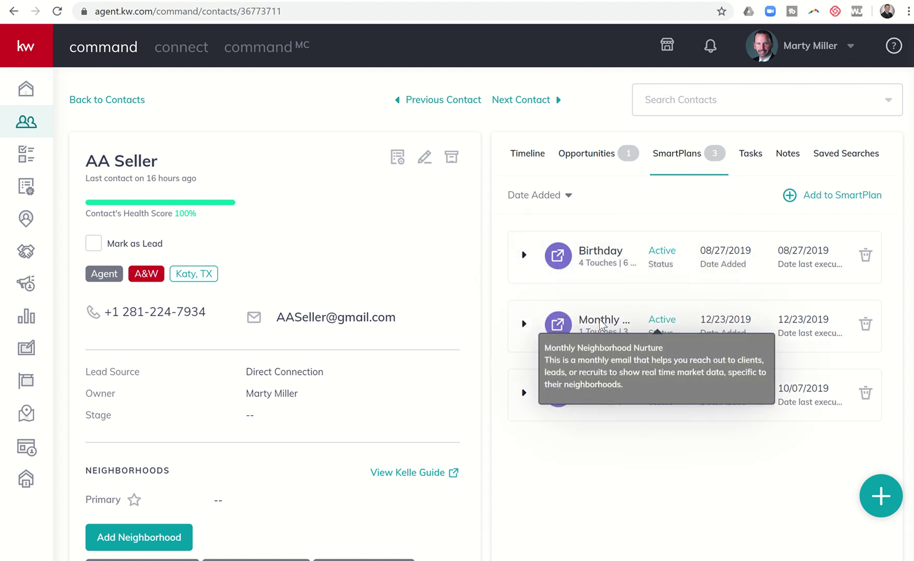
mouse_move(607, 395)
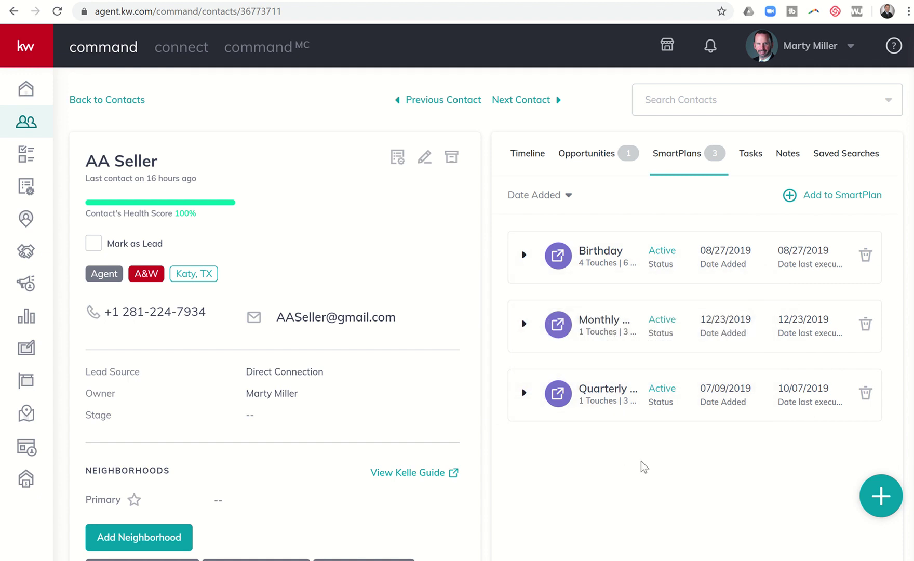
- Browse the SmartPlans Library, then list My SmartPlans with Monthly Neighborhood marked Subscribed
left_click(840, 202)
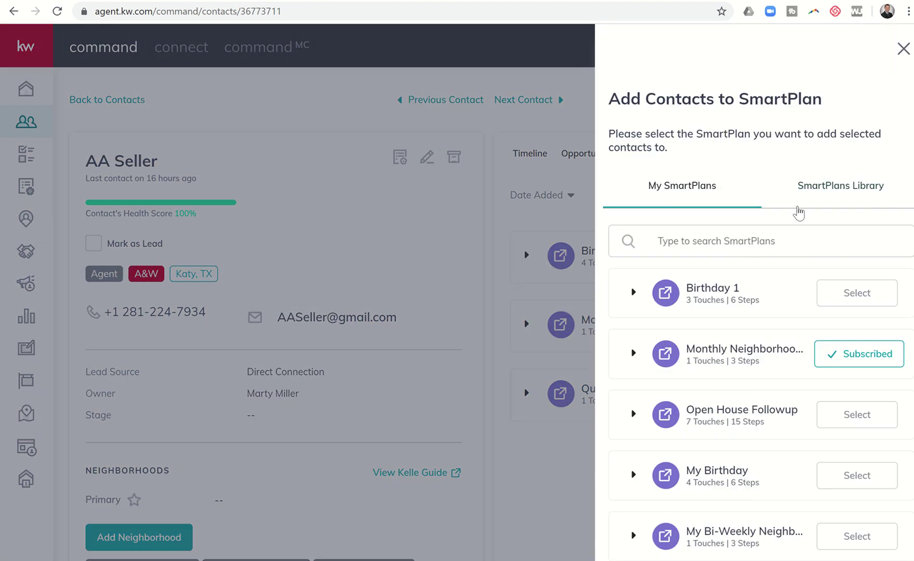
scroll(751, 267, "down", 1)
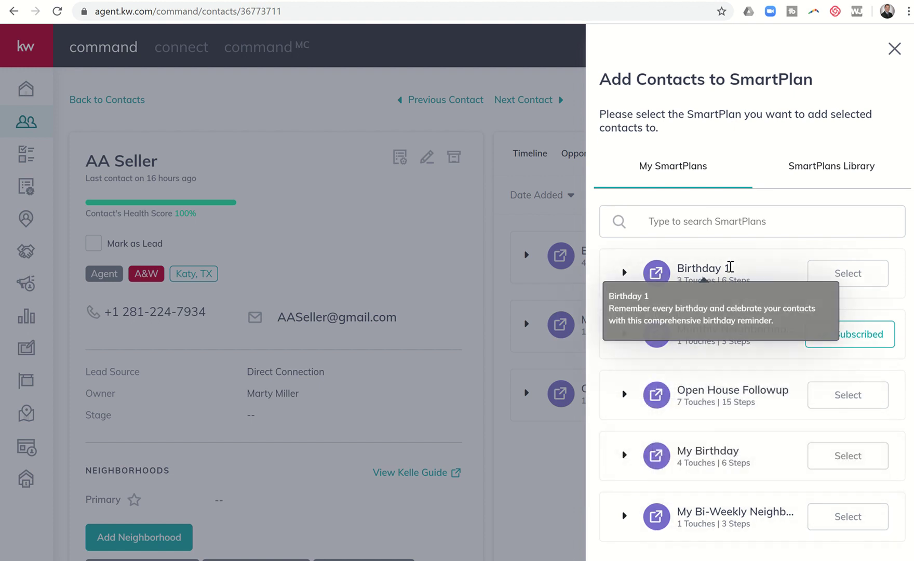
left_click(769, 175)
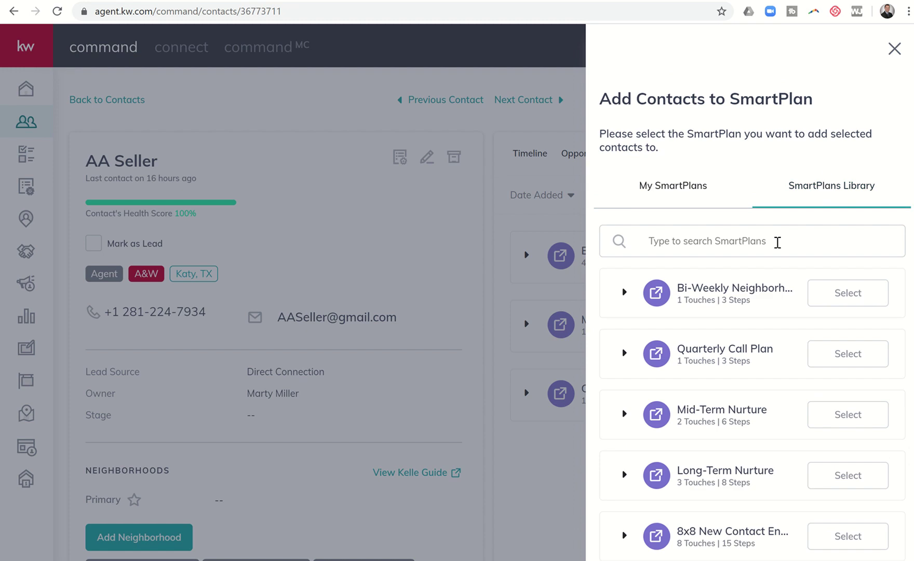
scroll(749, 360, "down", 3)
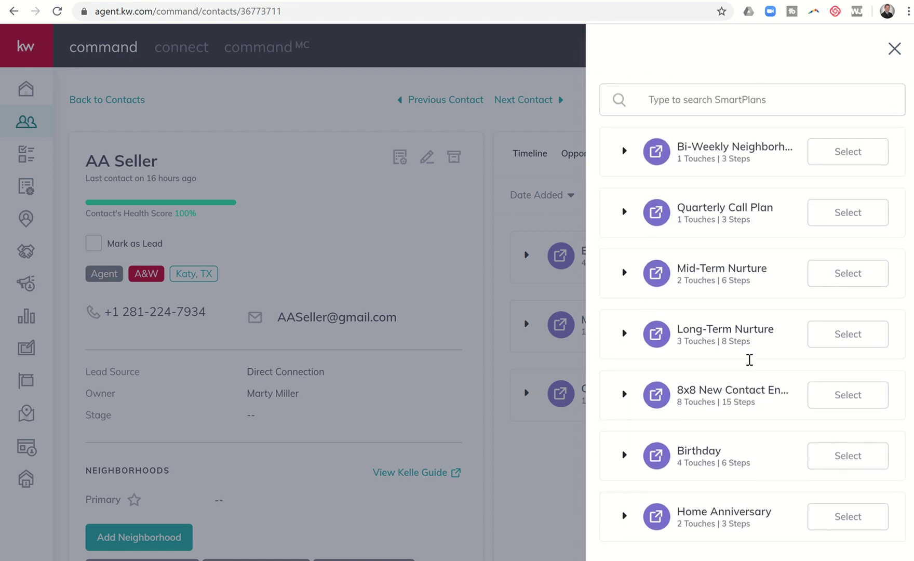
scroll(749, 364, "up", 2)
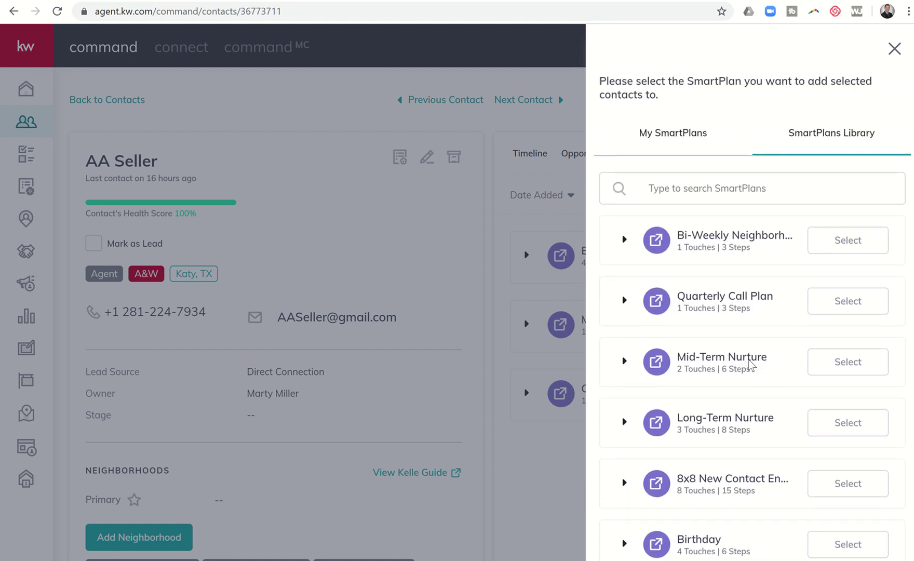
scroll(749, 363, "down", 2)
scroll(749, 363, "up", 3)
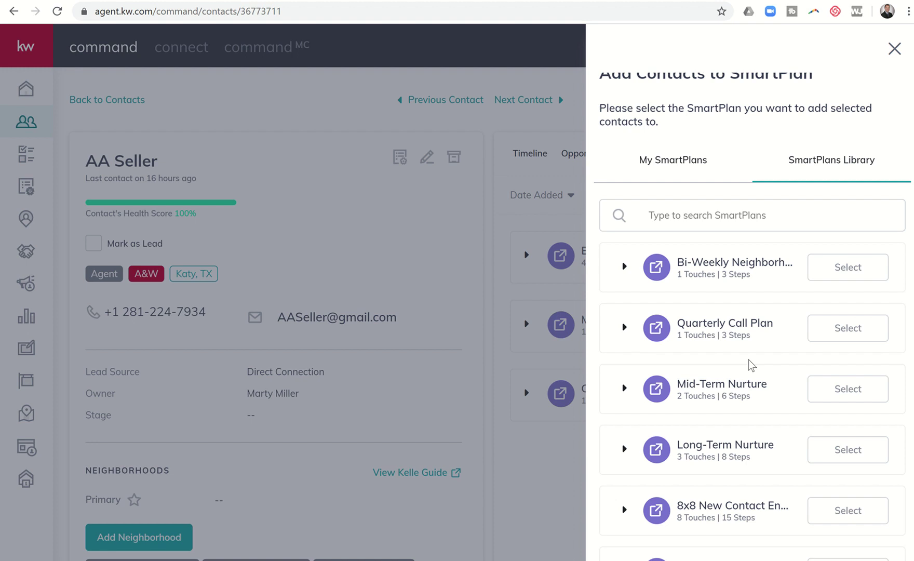
left_click(667, 191)
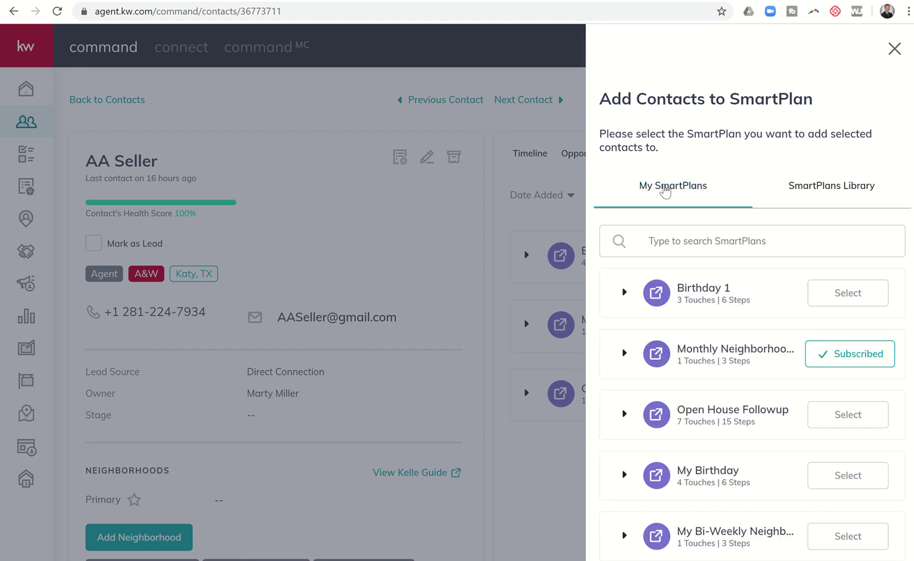
scroll(703, 296, "down", 1)
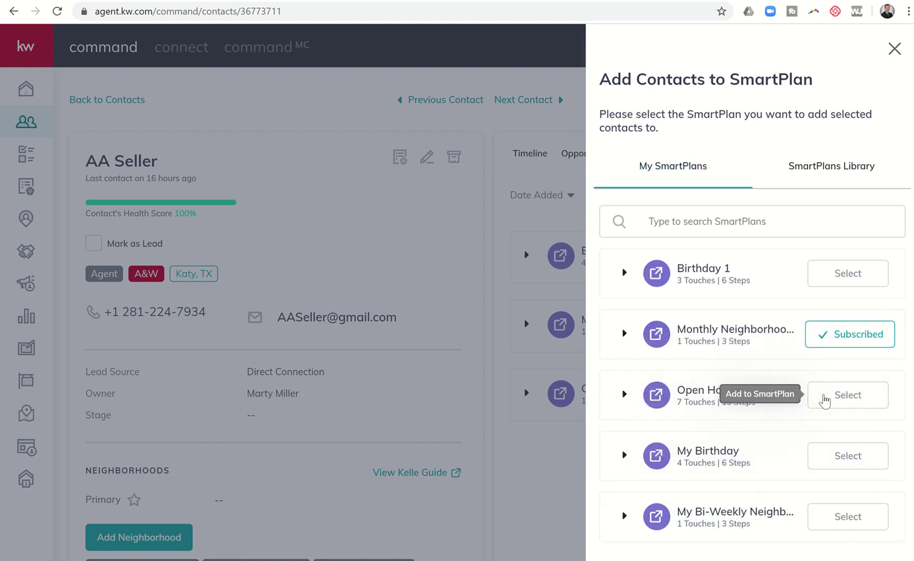
- Subscribe AA Seller to Open House Followup after reviewing the plan's steps
left_click(824, 399)
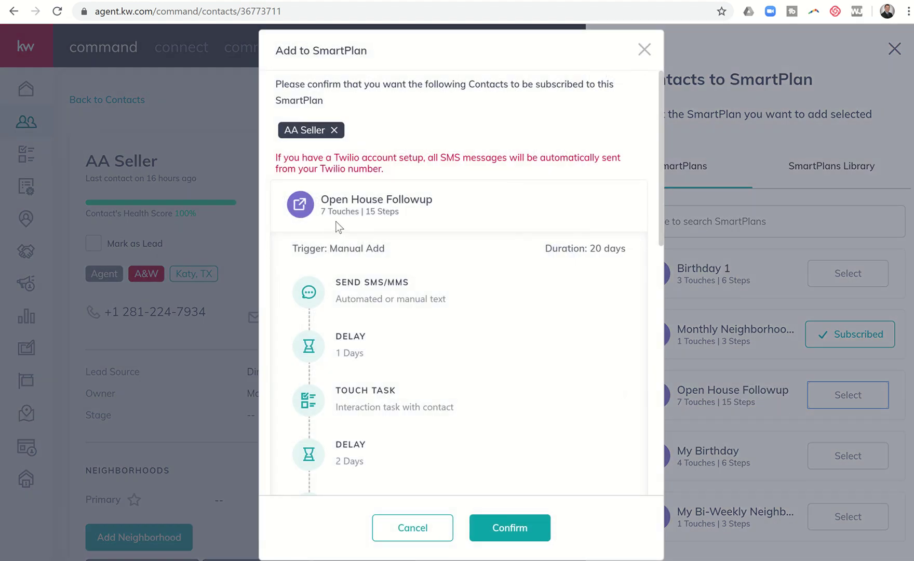
scroll(396, 303, "down", 5)
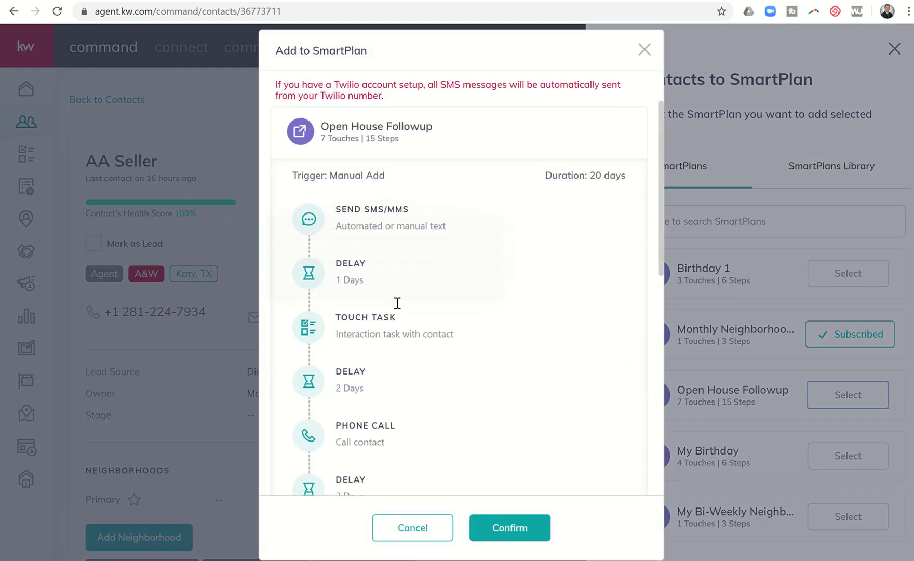
scroll(396, 302, "down", 4)
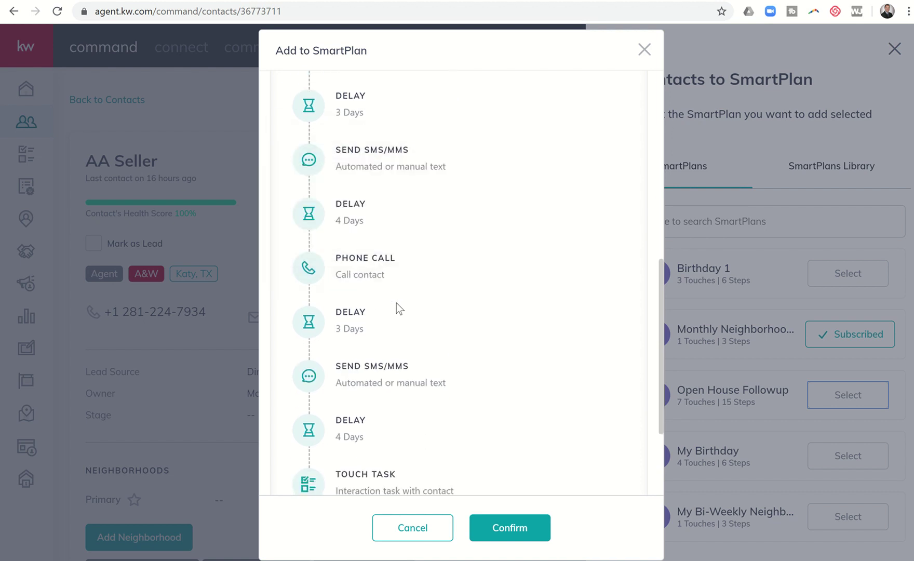
left_click(500, 529)
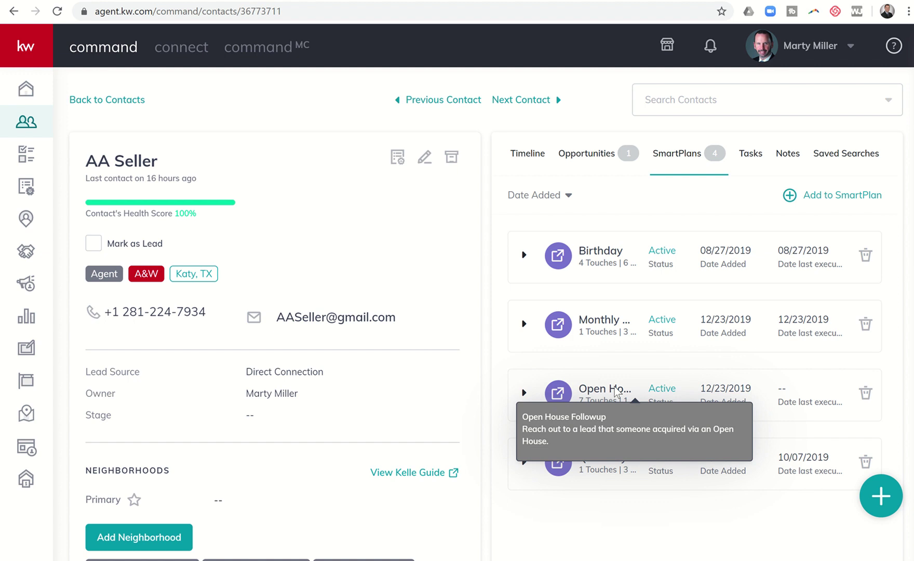
- Remove AA Seller from the Open House Followup plan, confirming the unsubscribe
left_click(865, 393)
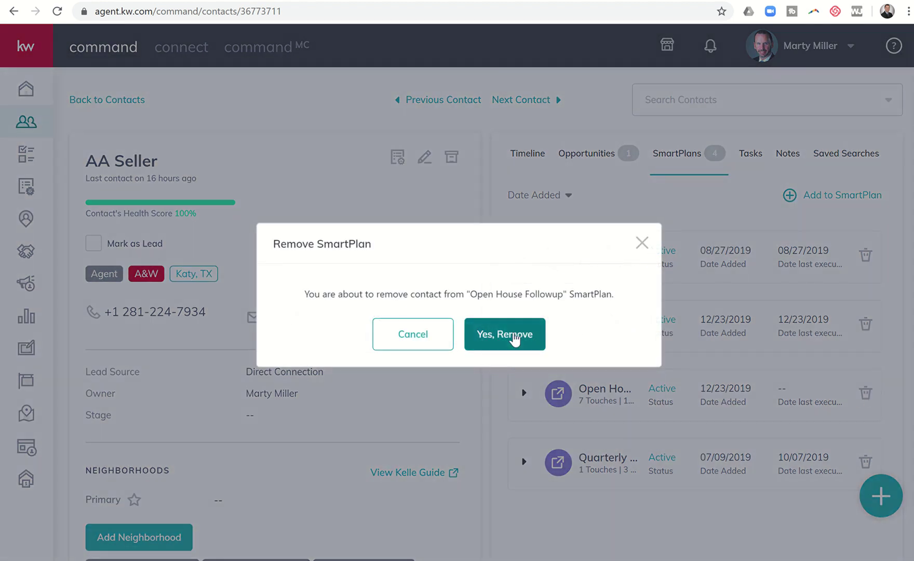
left_click(514, 335)
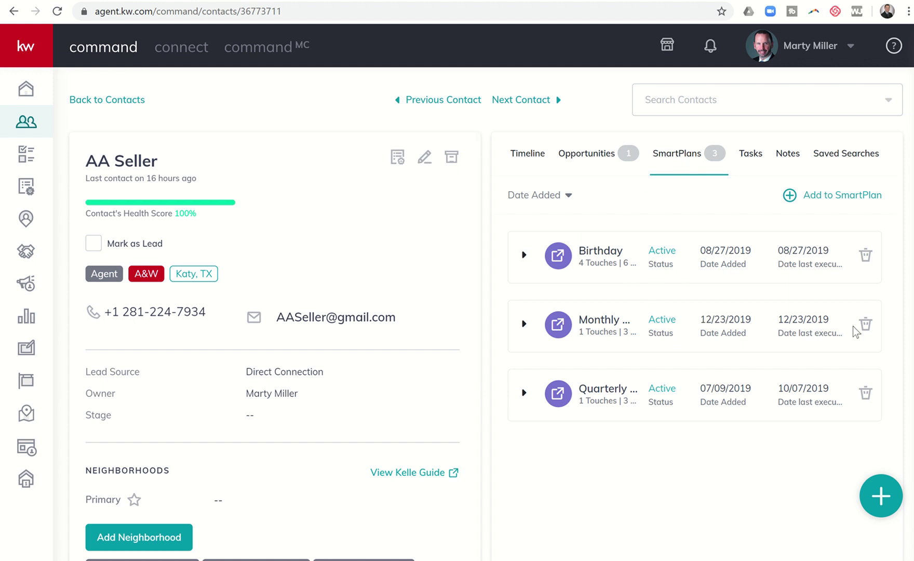
- Copy the library's Quarterly Call Plan as My Quarterly Call Plan and bring up its Add Clients dialog
left_click(24, 196)
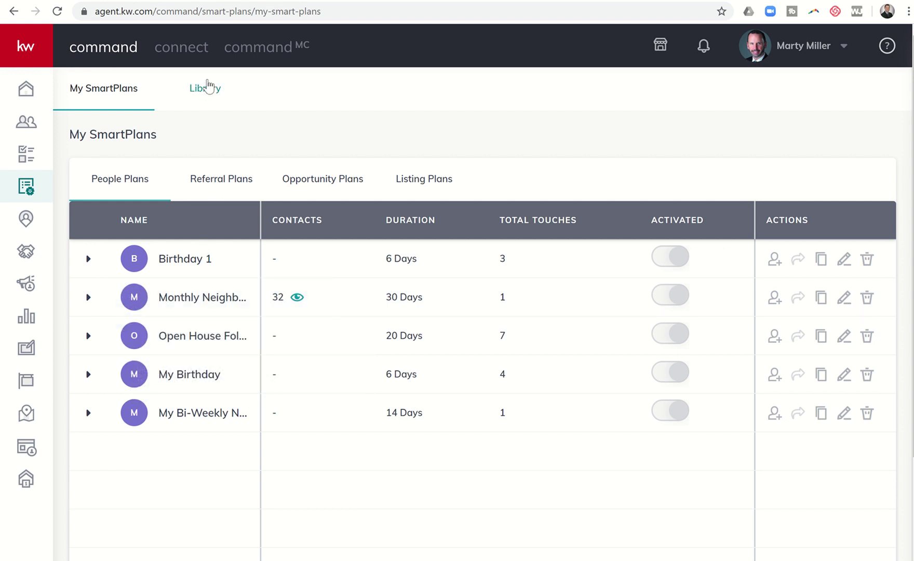
left_click(207, 95)
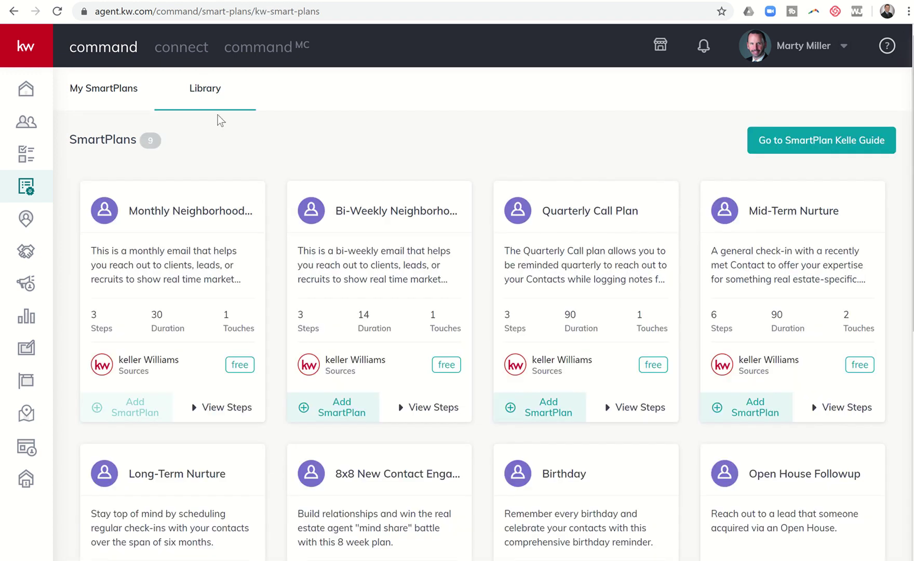
left_click(543, 409)
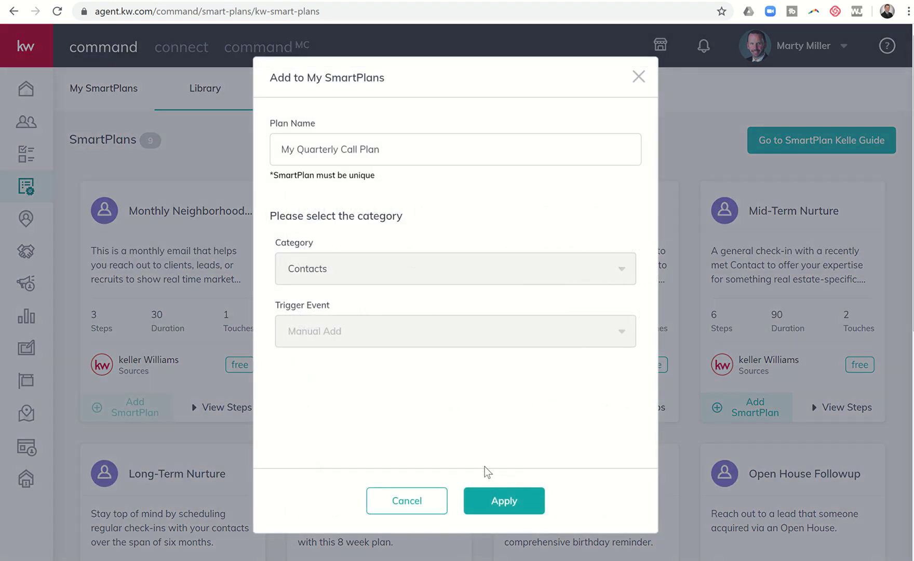
left_click(490, 503)
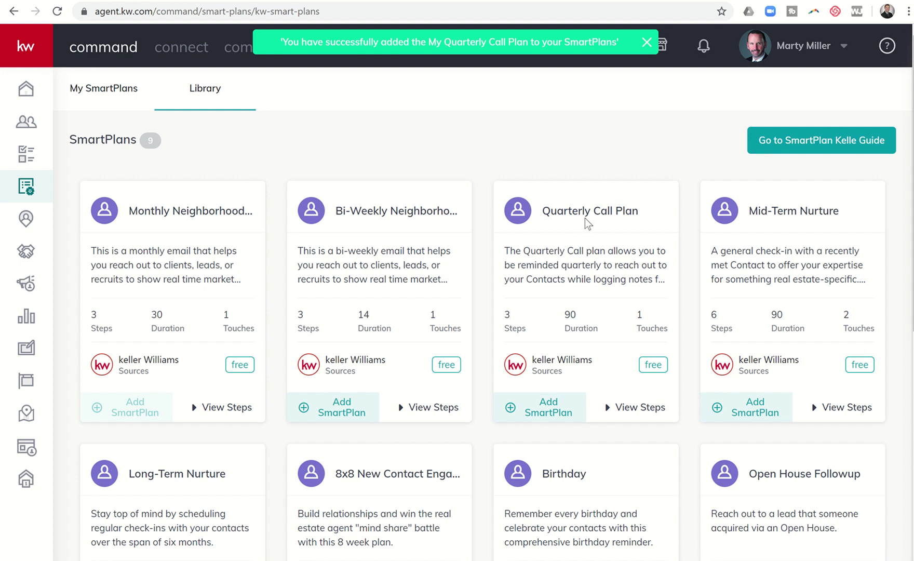
left_click(135, 109)
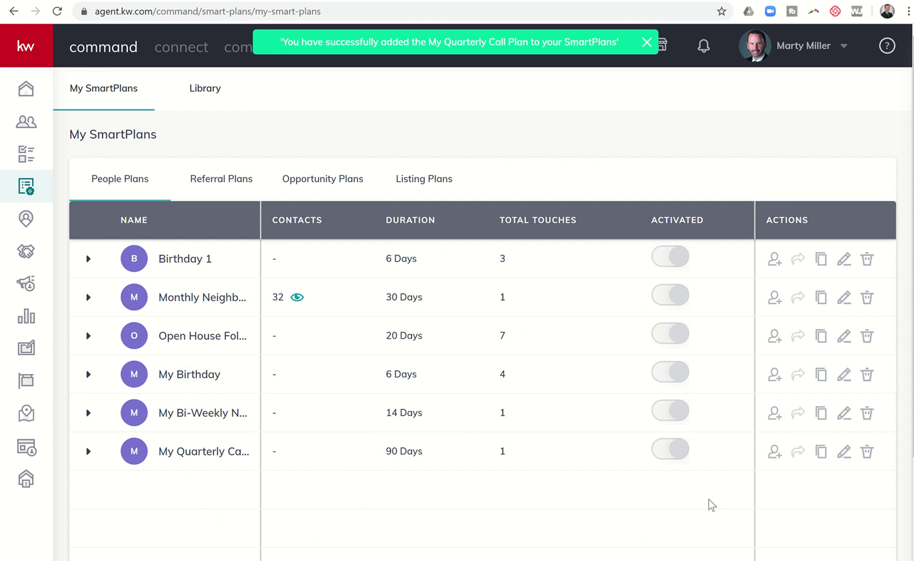
left_click(774, 451)
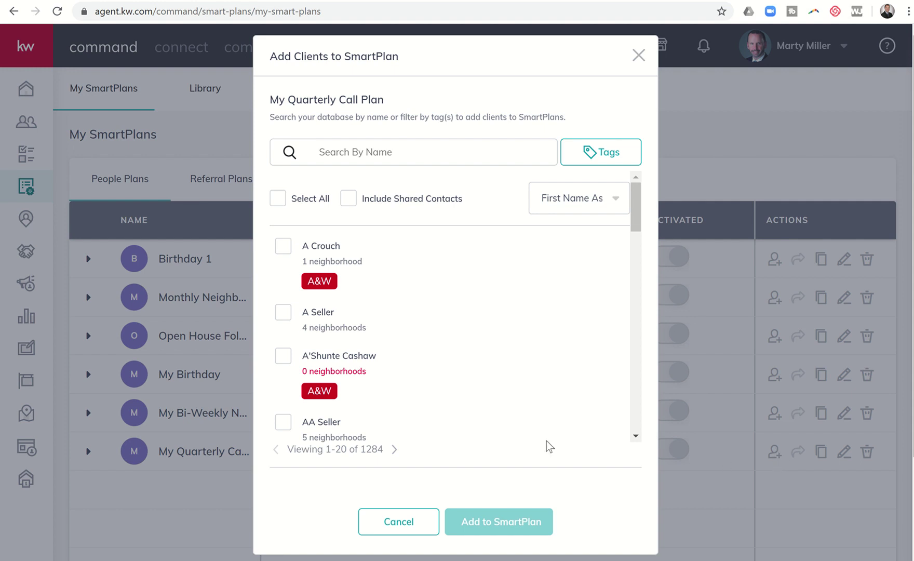
- Filter contacts to the A&W tag and select all on the first page
left_click(638, 56)
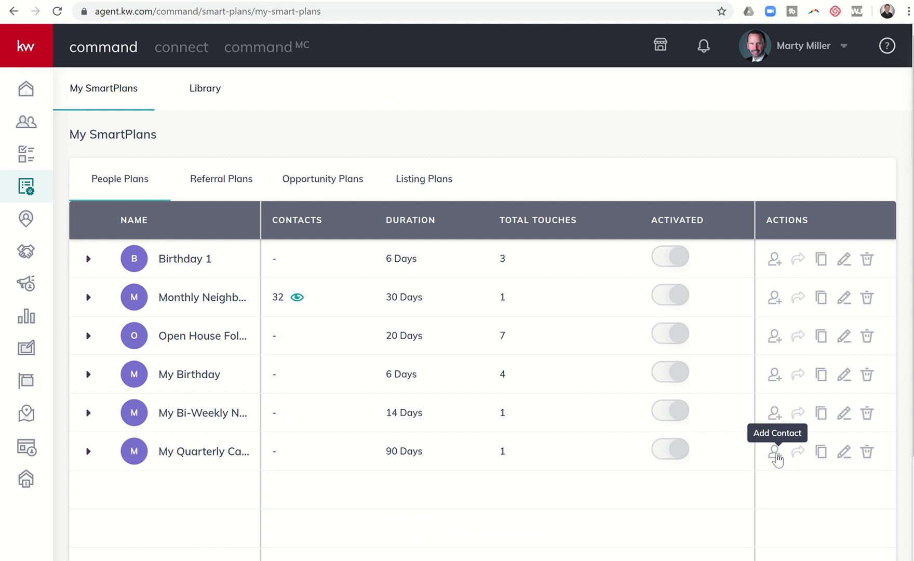
left_click(774, 451)
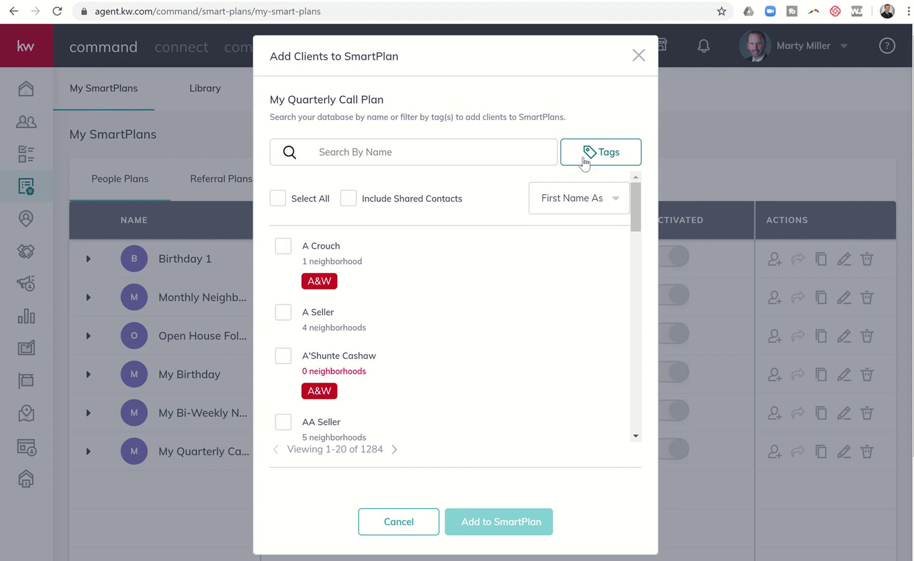
left_click(590, 154)
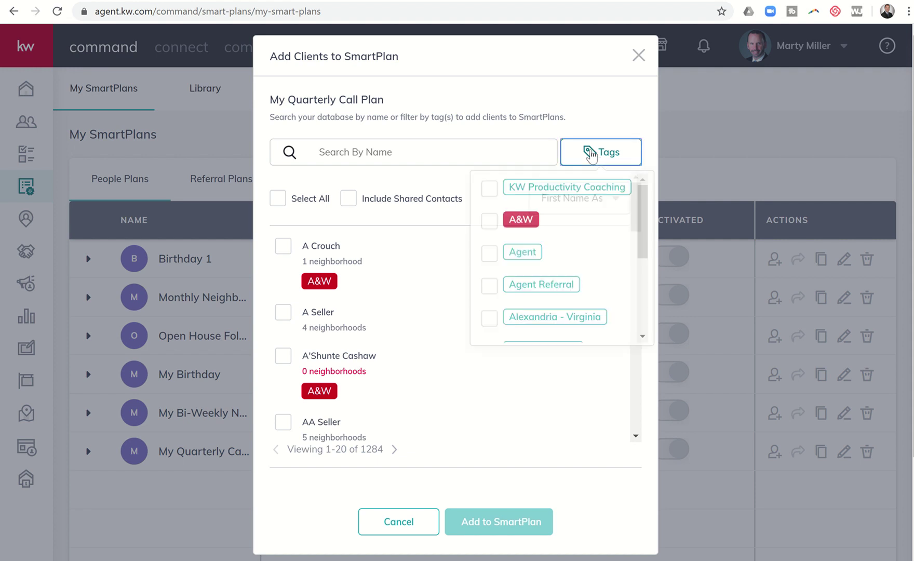
left_click(489, 225)
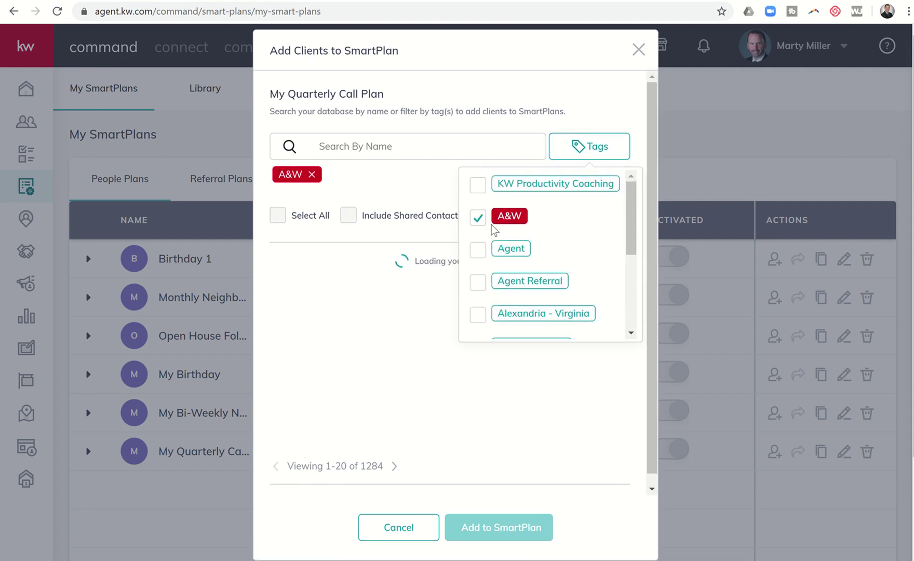
left_click(387, 195)
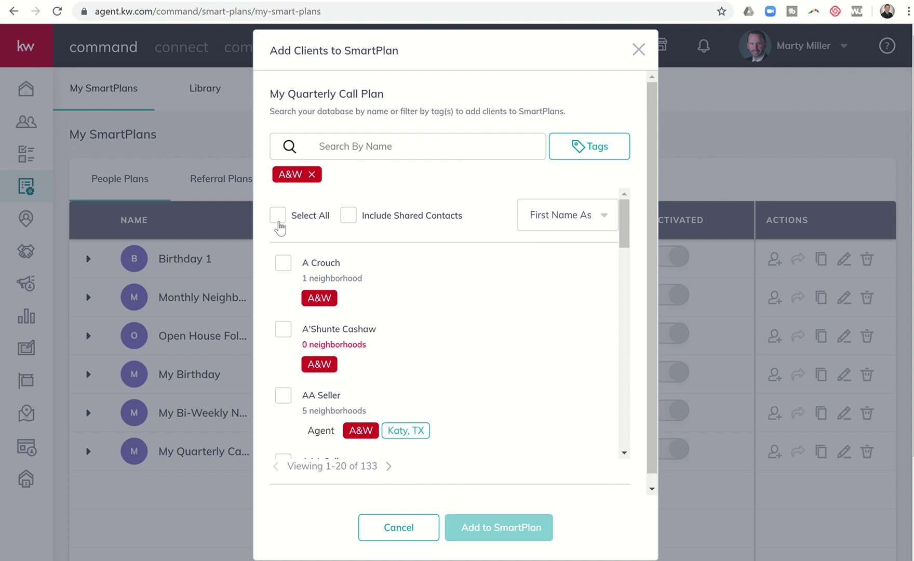
left_click(278, 215)
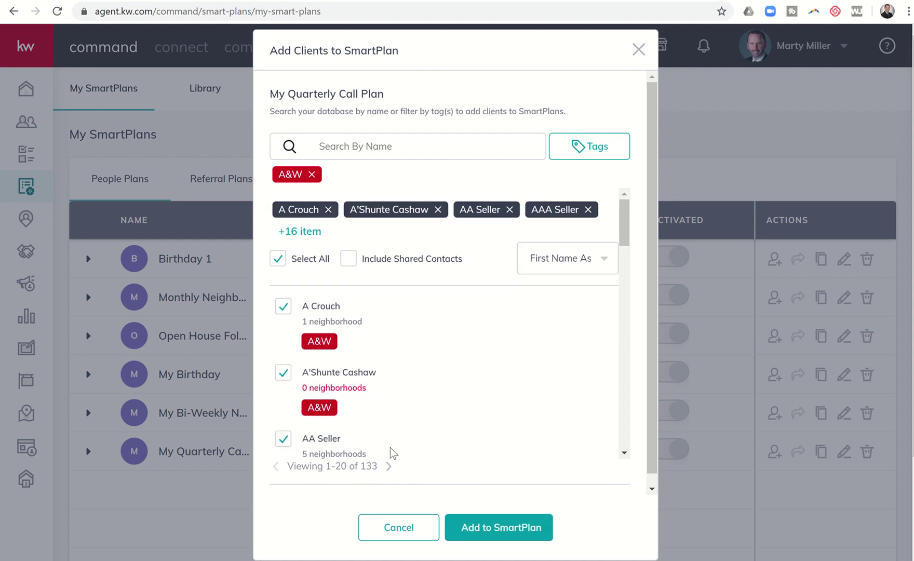
left_click_drag(628, 235, 595, 221)
left_click(482, 530)
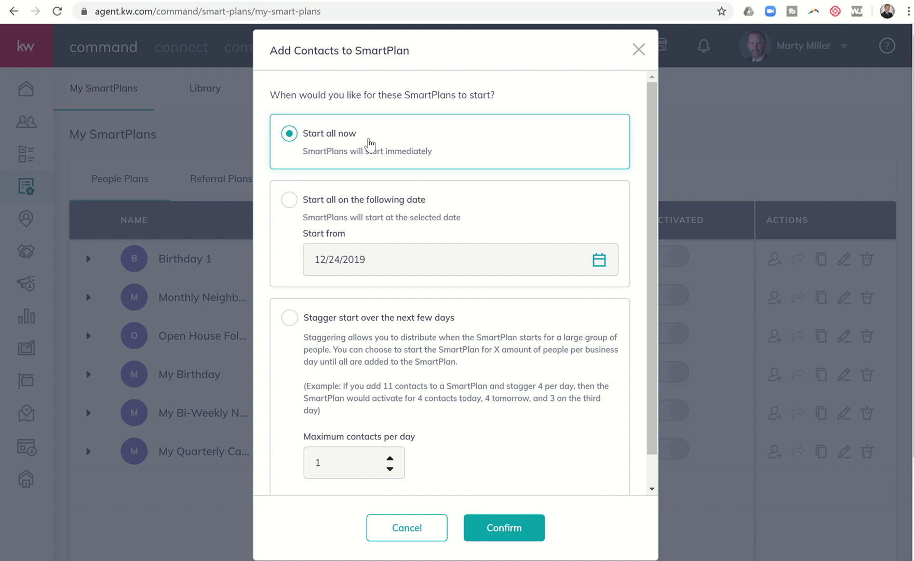
left_click(290, 201)
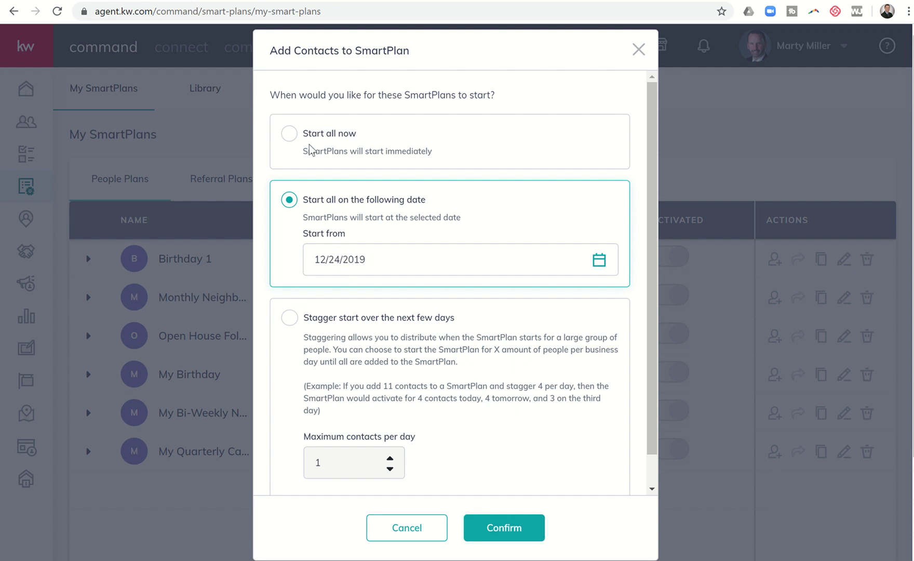
left_click(289, 134)
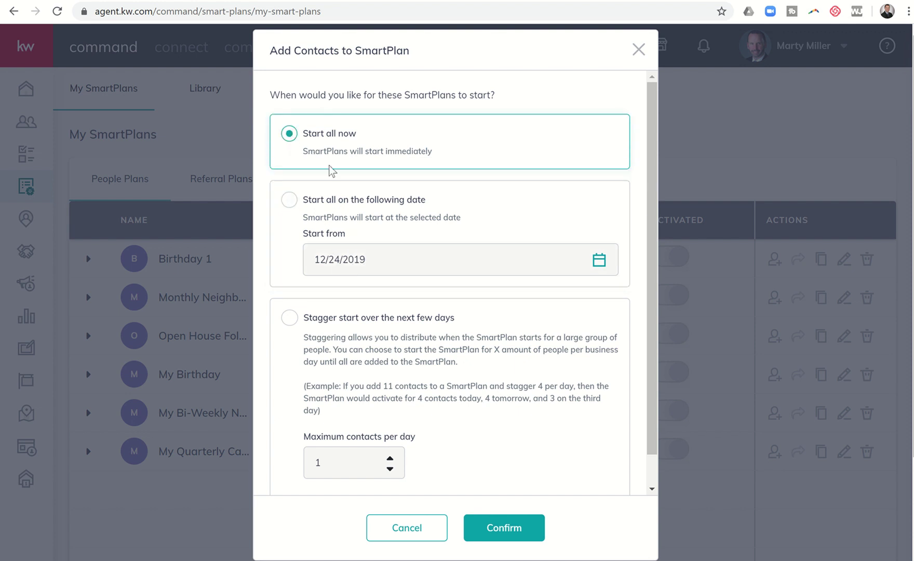
left_click(436, 530)
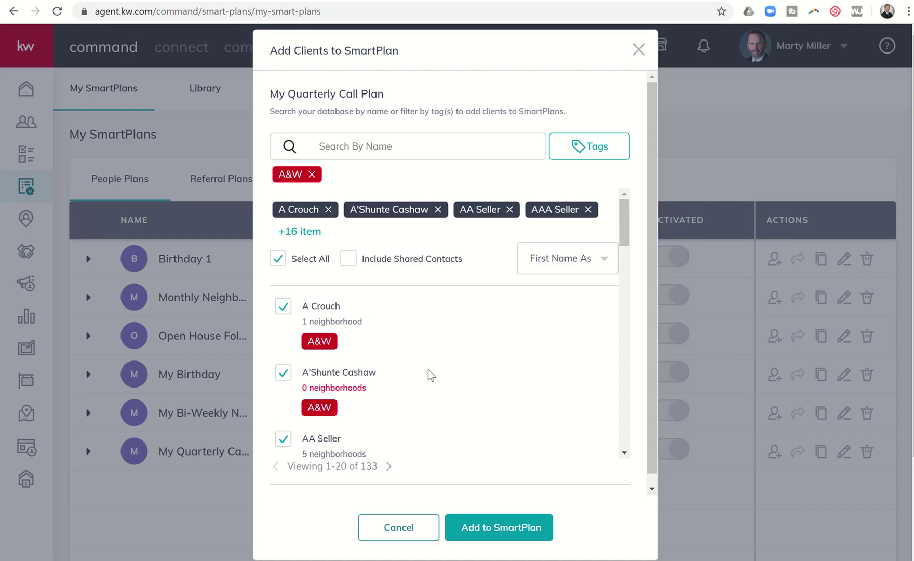
- Try adding a second page of A&W contacts, hit the 25-contact limit, and clear it
left_click(387, 466)
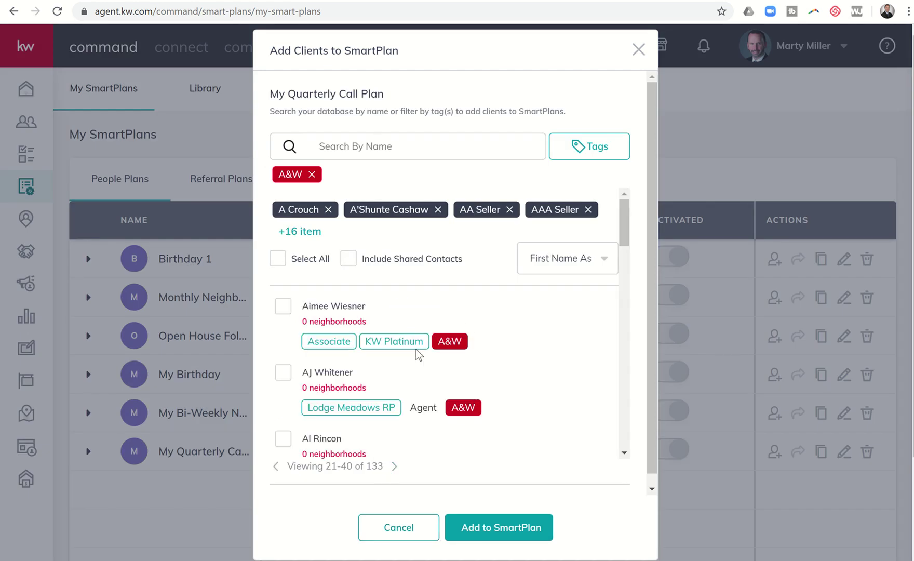
left_click(277, 258)
left_click(530, 525)
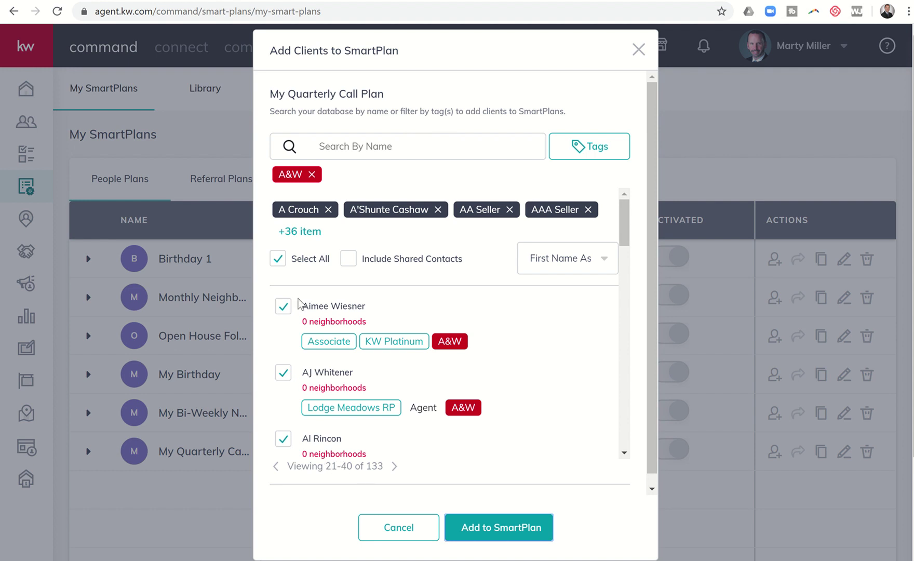
left_click(276, 262)
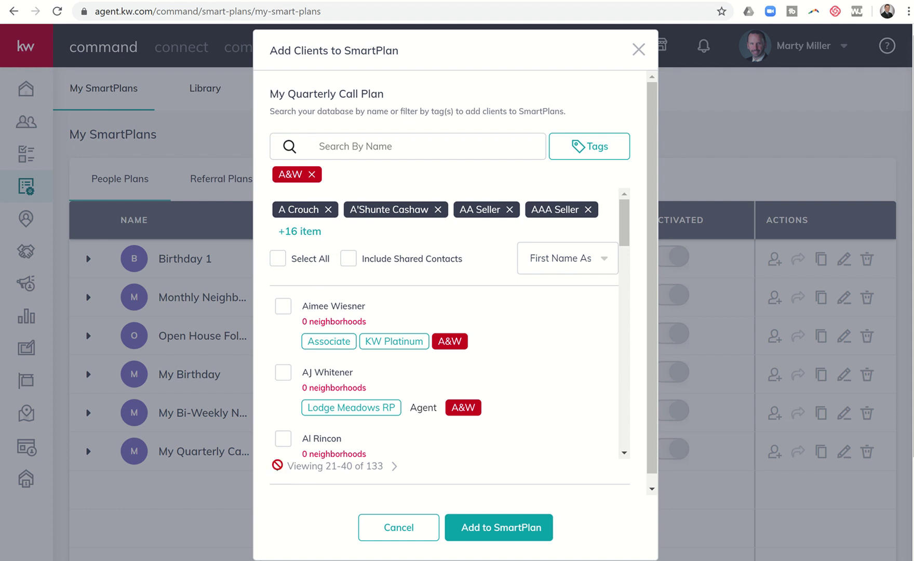
left_click(277, 467)
left_click(388, 527)
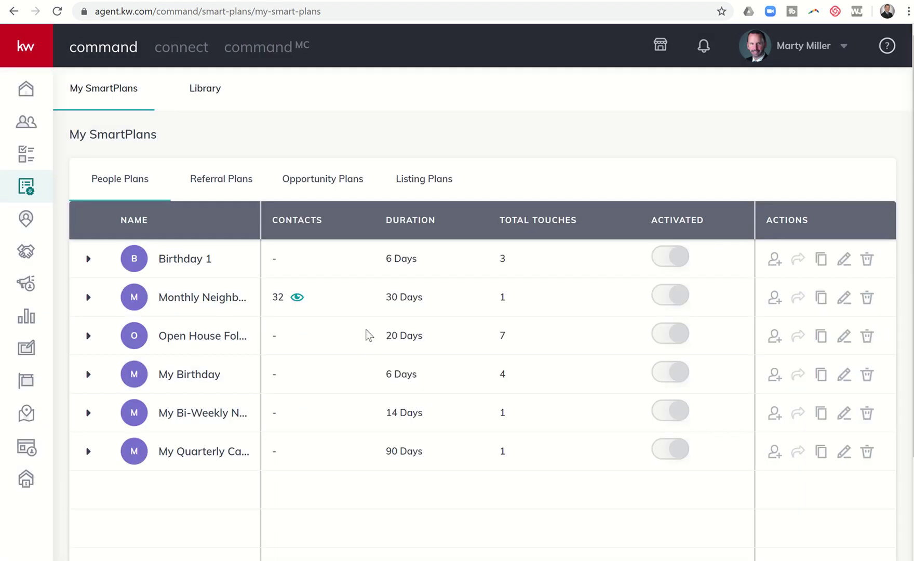
- Select all 20 contacts on page 21-40 and continue to start options
left_click(774, 451)
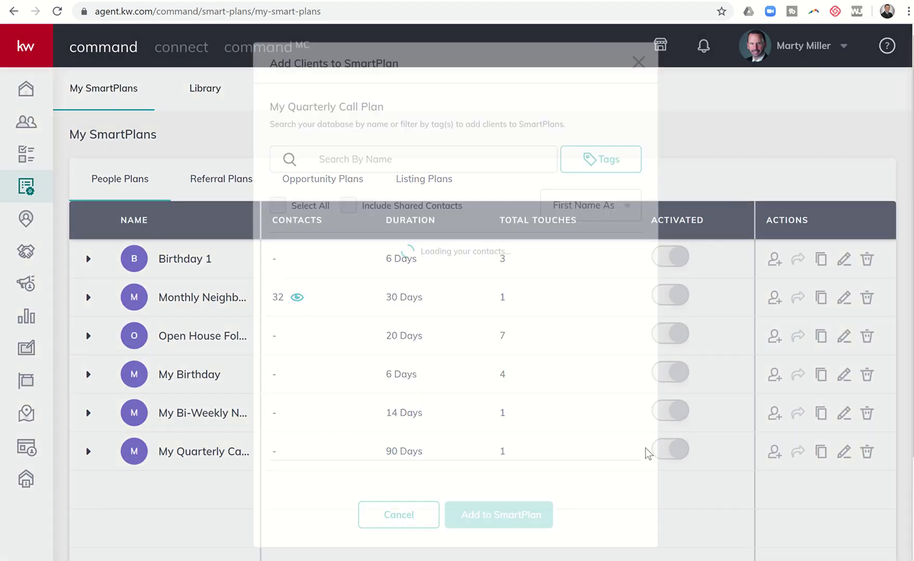
left_click(394, 449)
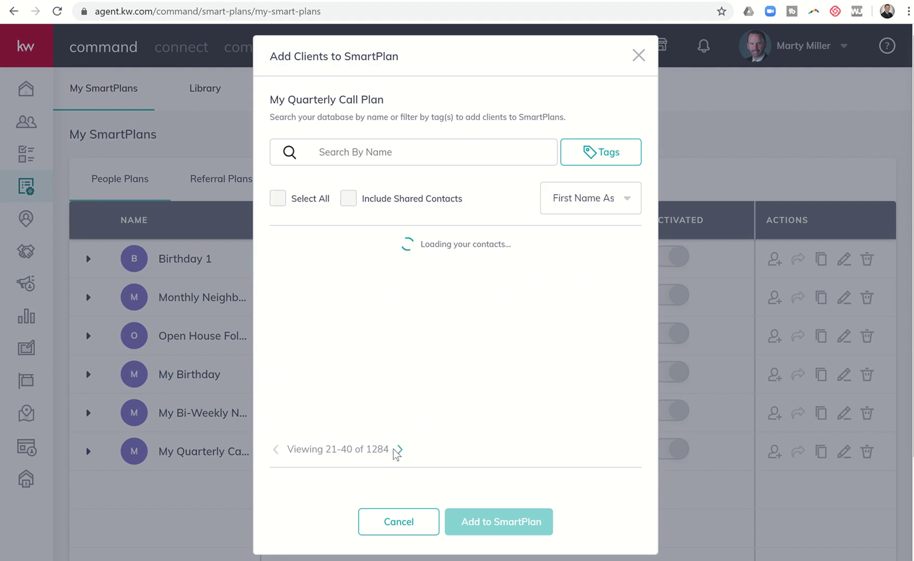
left_click(282, 203)
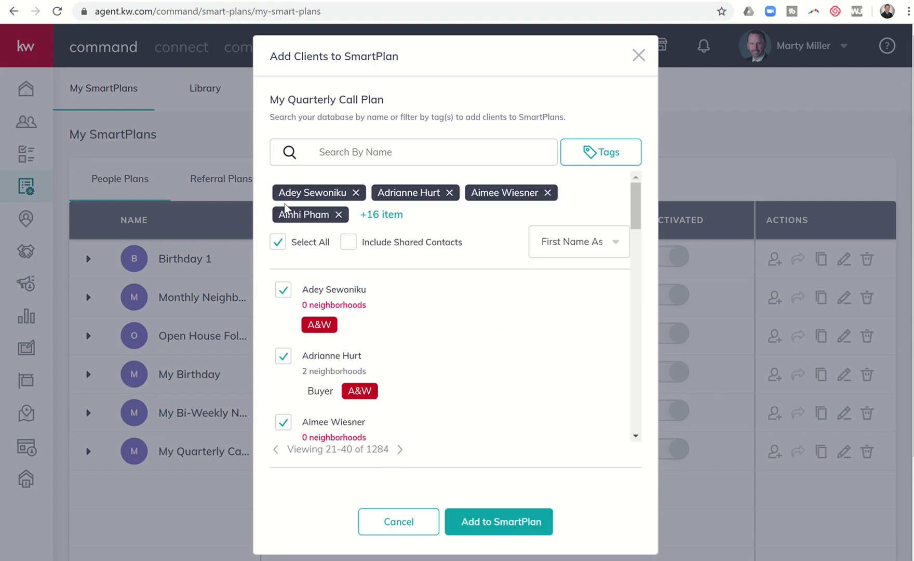
left_click(469, 522)
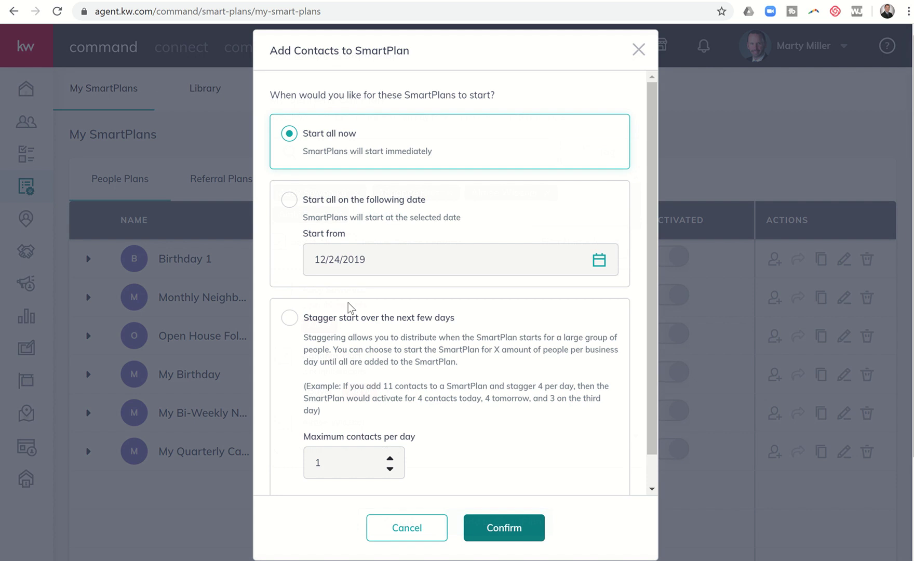
- Stagger the plan's start at a maximum of 3 contacts per day and reach the final confirmation
left_click(287, 200)
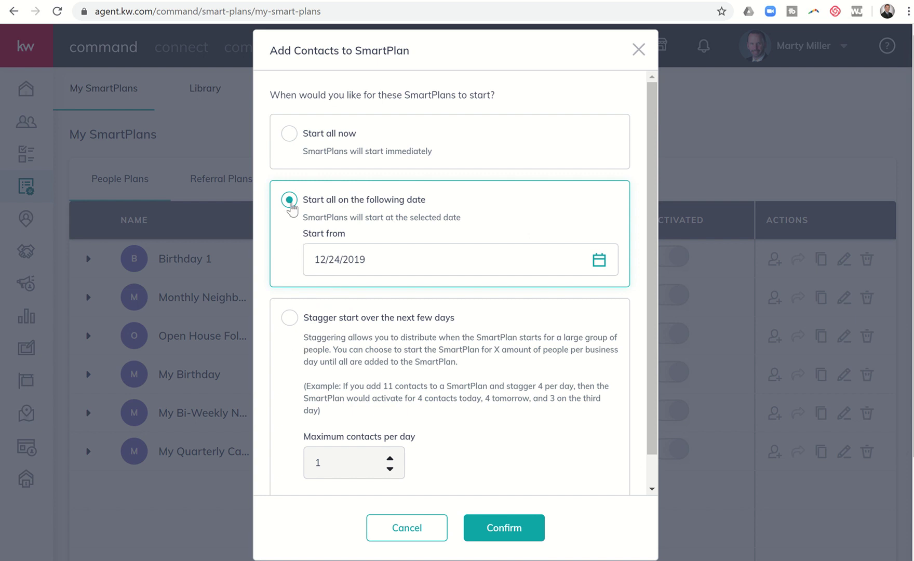
left_click(291, 316)
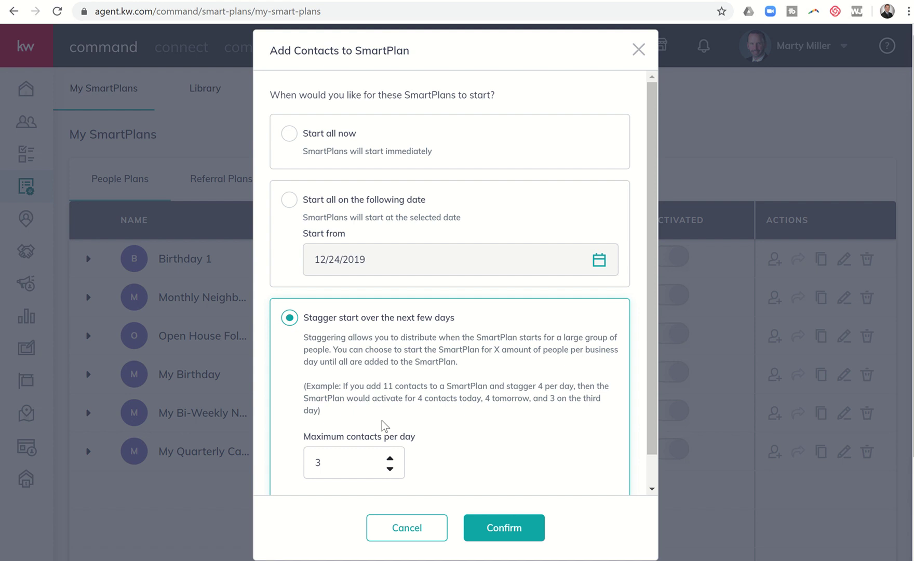
left_click(490, 528)
left_click(497, 524)
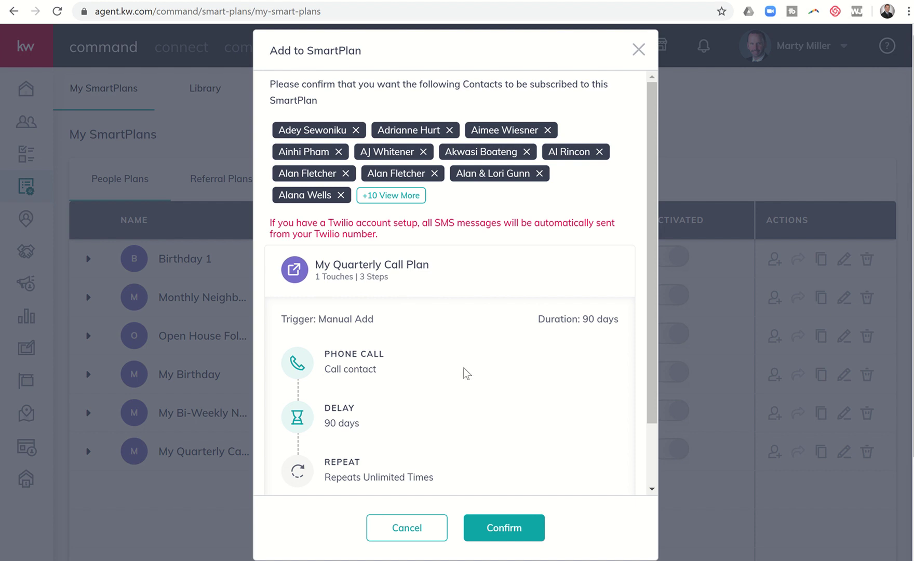
- Confirm adding the 20 contacts to My Quarterly Call Plan
left_click(503, 531)
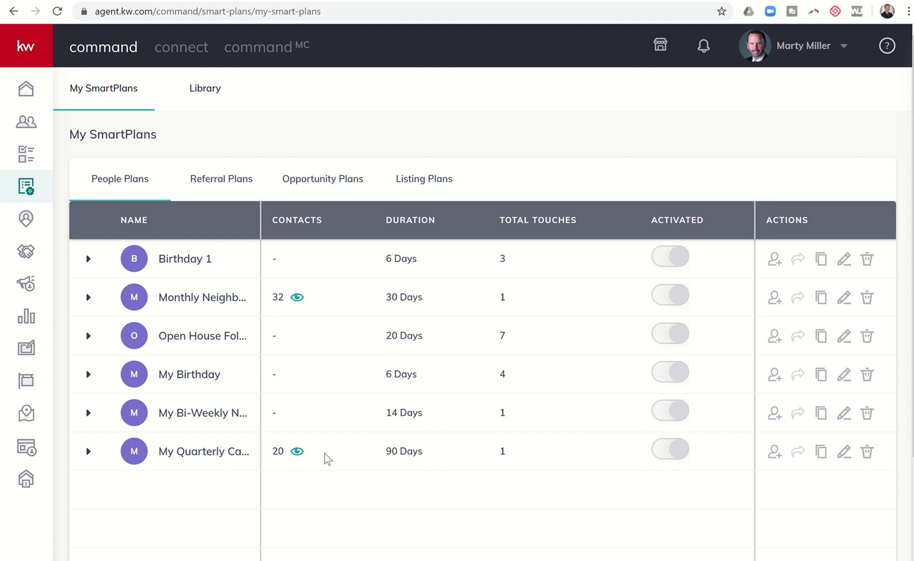
- Filter clients to the Sphere tag, select all seven, and continue to start options
left_click(774, 451)
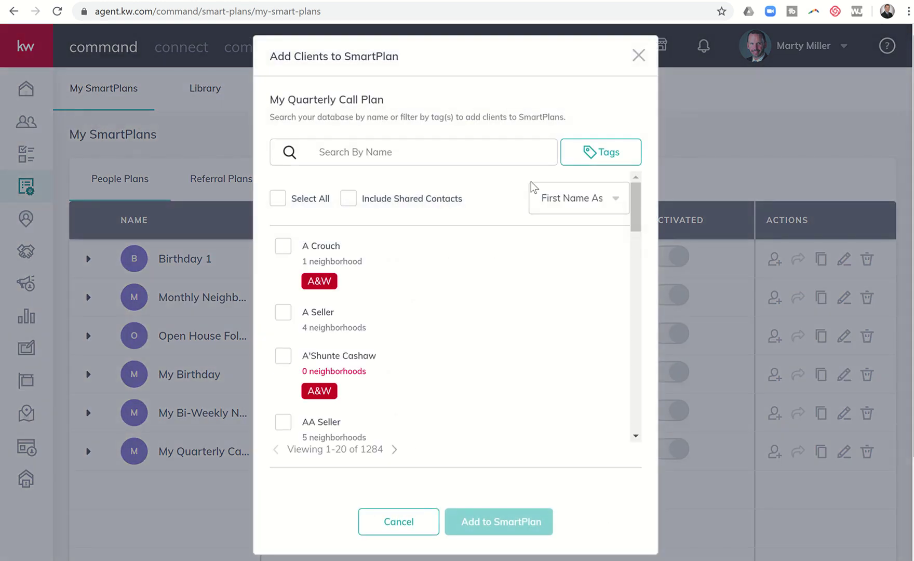
left_click(602, 154)
scroll(643, 227, "down", 5)
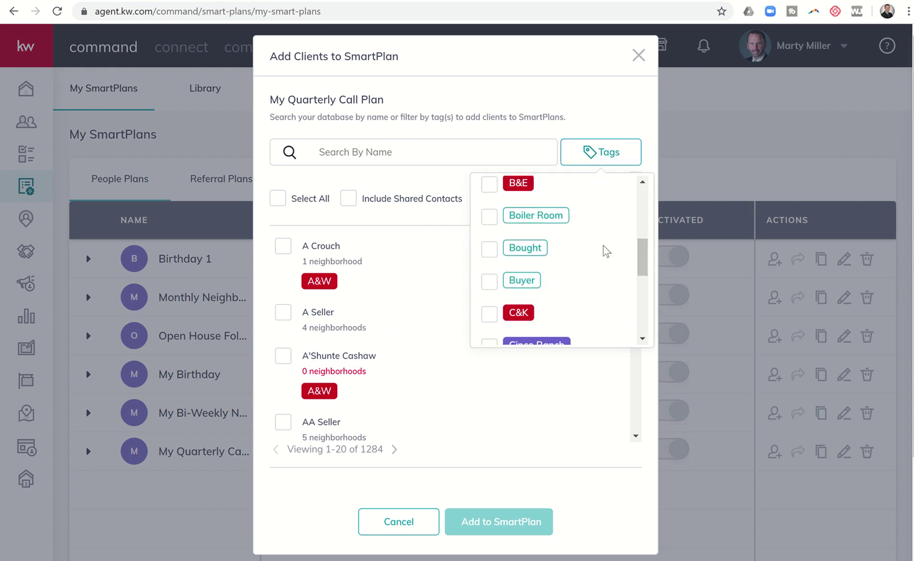
left_click_drag(639, 250, 635, 407)
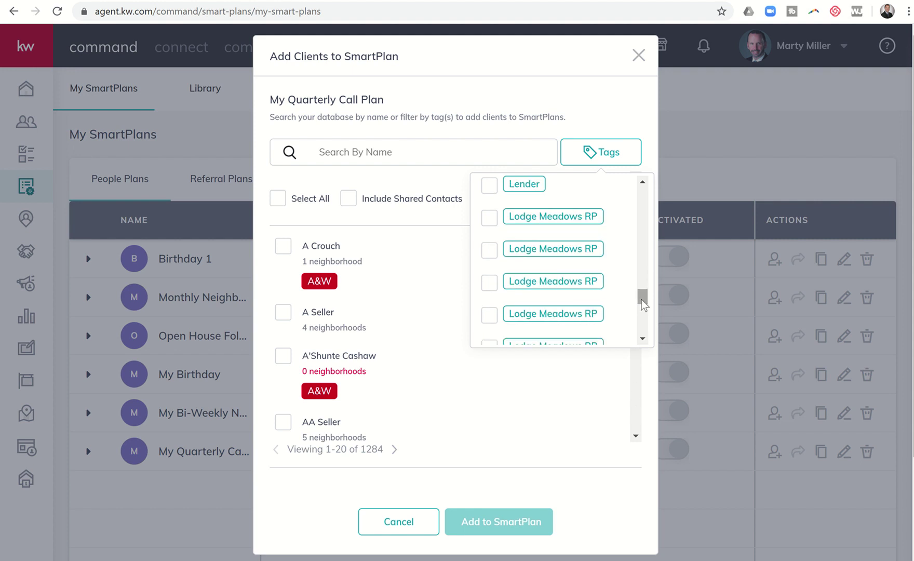
left_click_drag(641, 301, 638, 354)
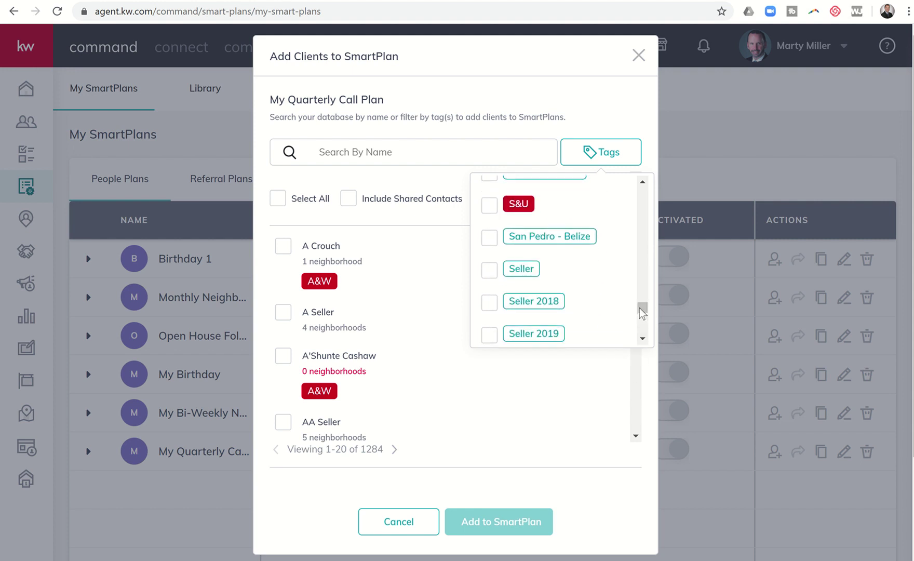
left_click_drag(640, 312, 640, 317)
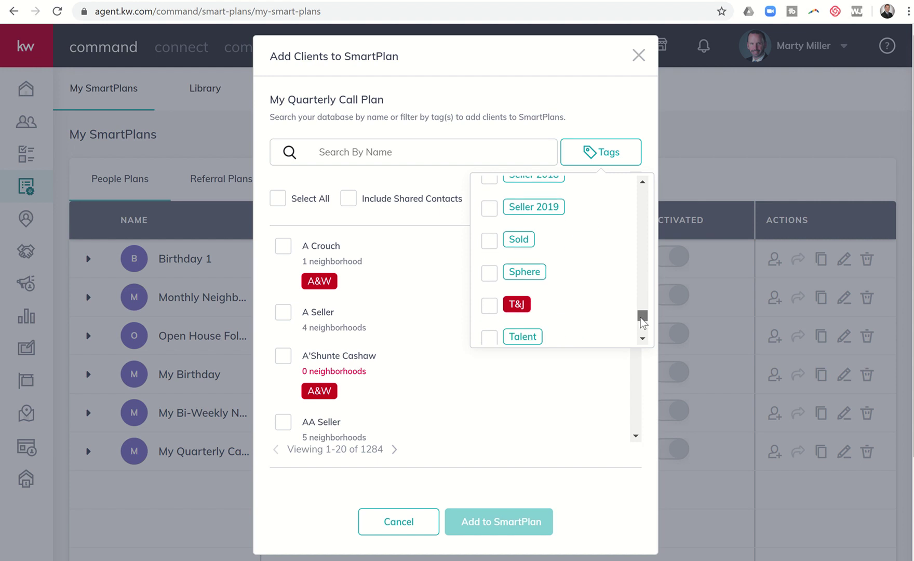
left_click(489, 273)
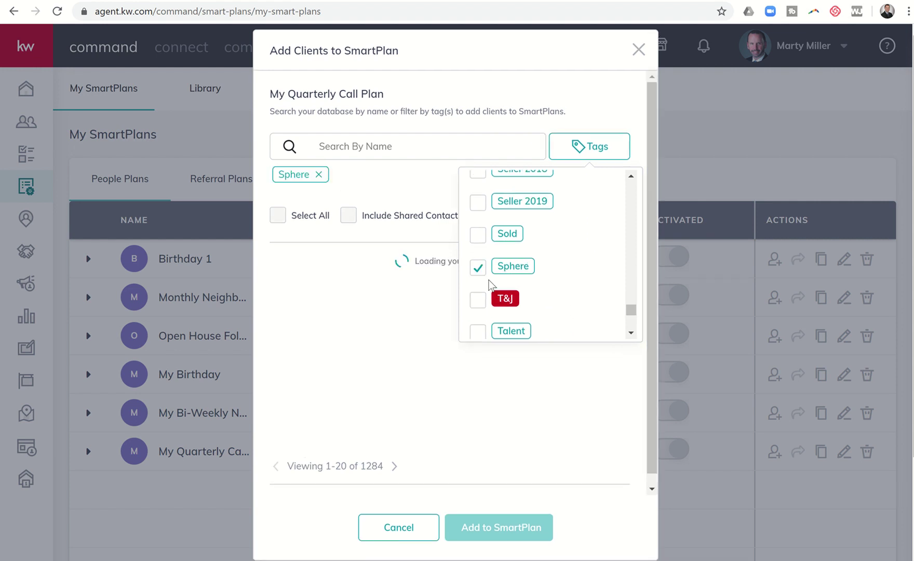
left_click(415, 205)
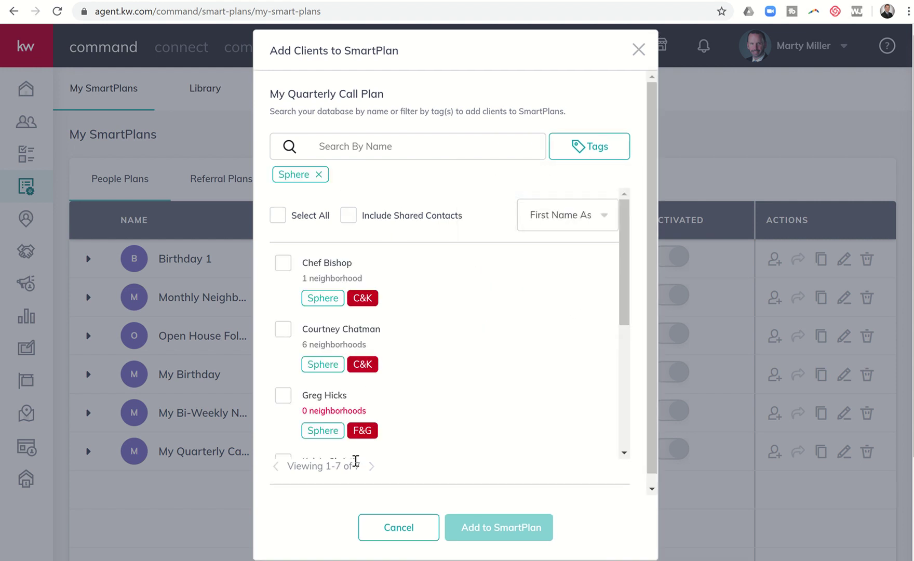
left_click(280, 215)
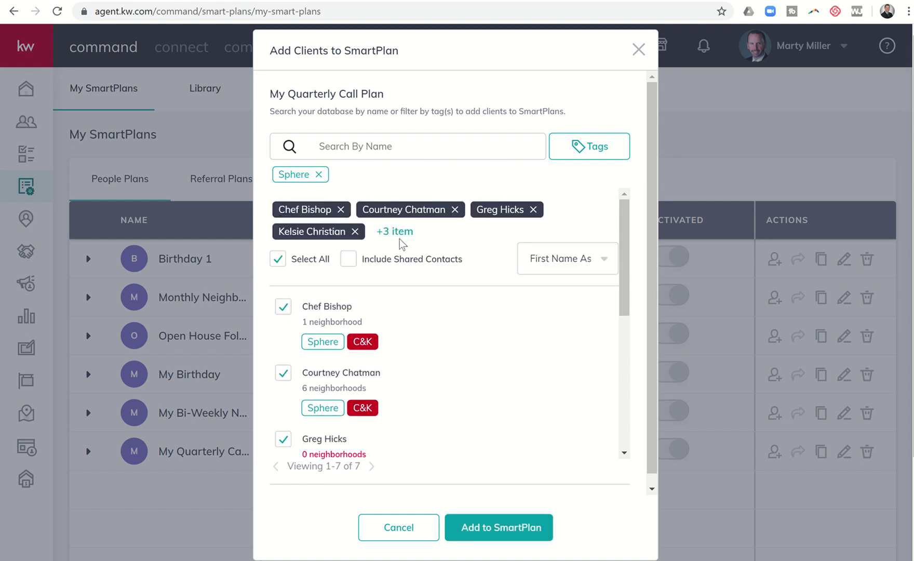
left_click(500, 529)
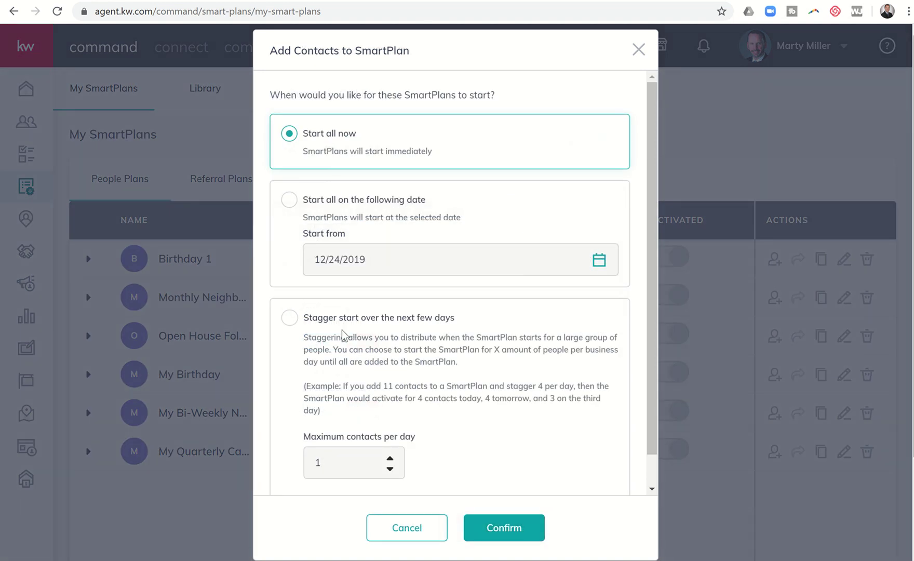
- Preview the 'Stagger start over the next few days' option and its maximum contacts per day, then cancel
left_click(290, 318)
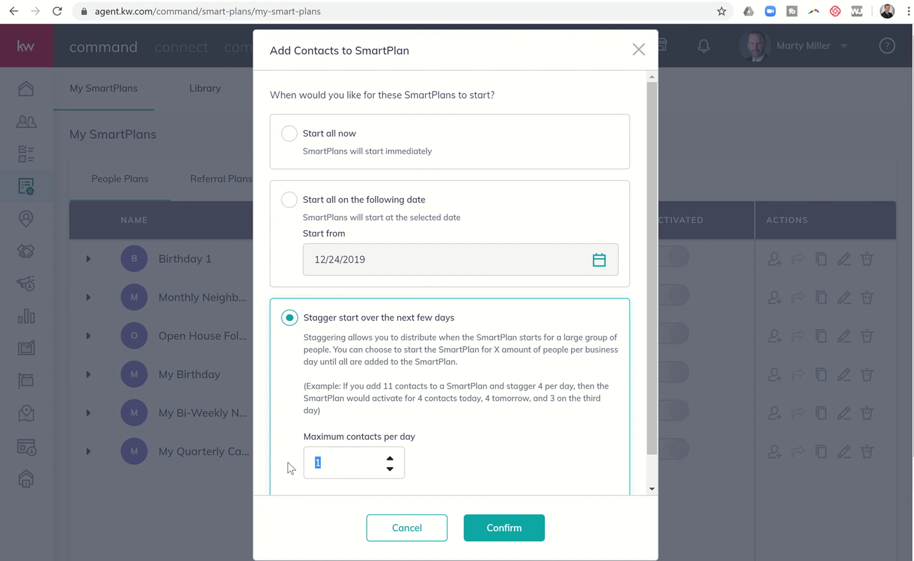
left_click(447, 450)
left_click(639, 49)
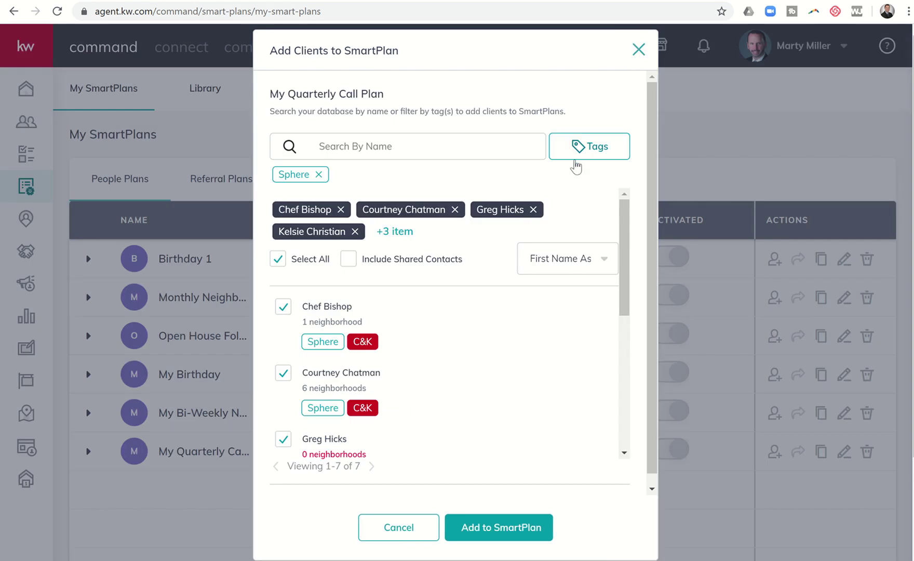
- Close the Add Clients window and try deleting My Quarterly Call Plan; the deletion is refused
left_click(638, 50)
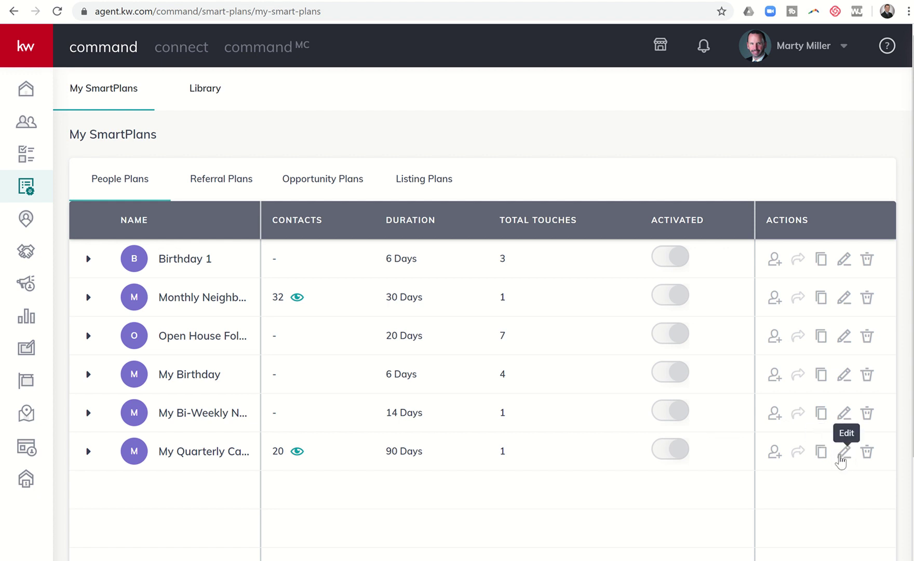
left_click(866, 459)
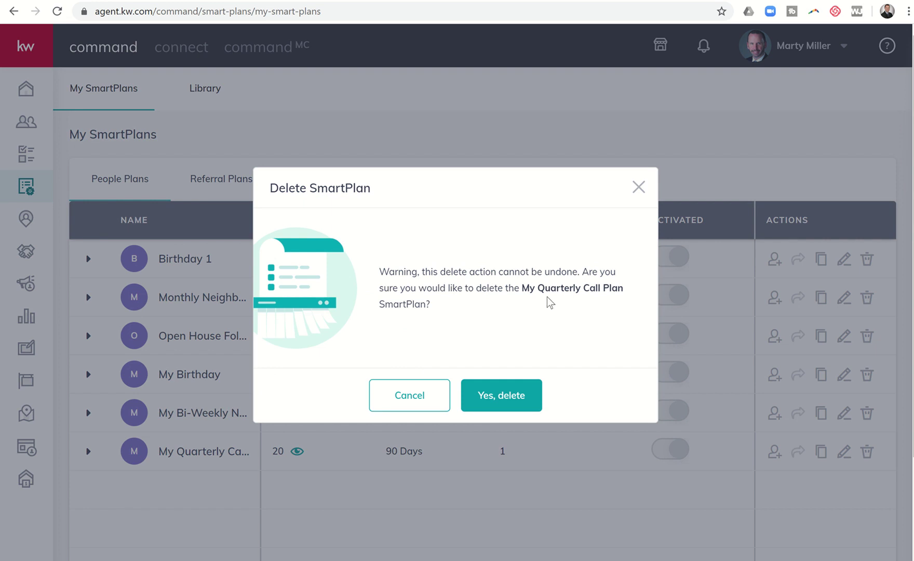
left_click(496, 399)
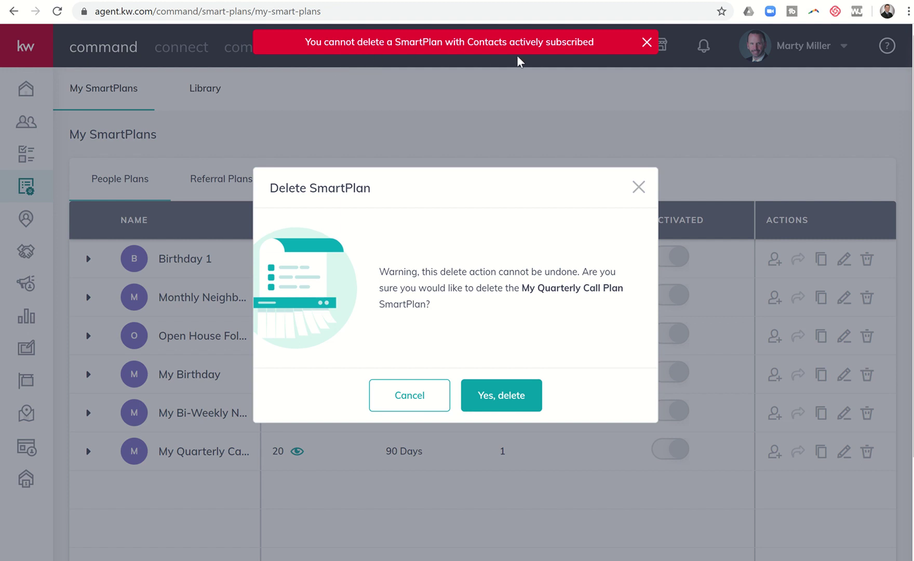
- Dismiss the refused-deletion message and review the 20 contacts enrolled in My Quarterly Call Plan
left_click(638, 186)
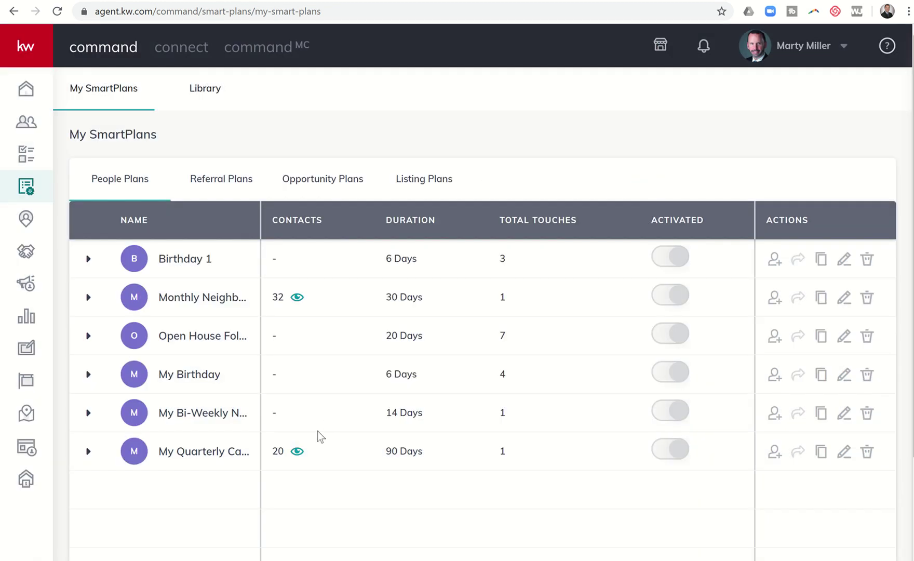
left_click(298, 451)
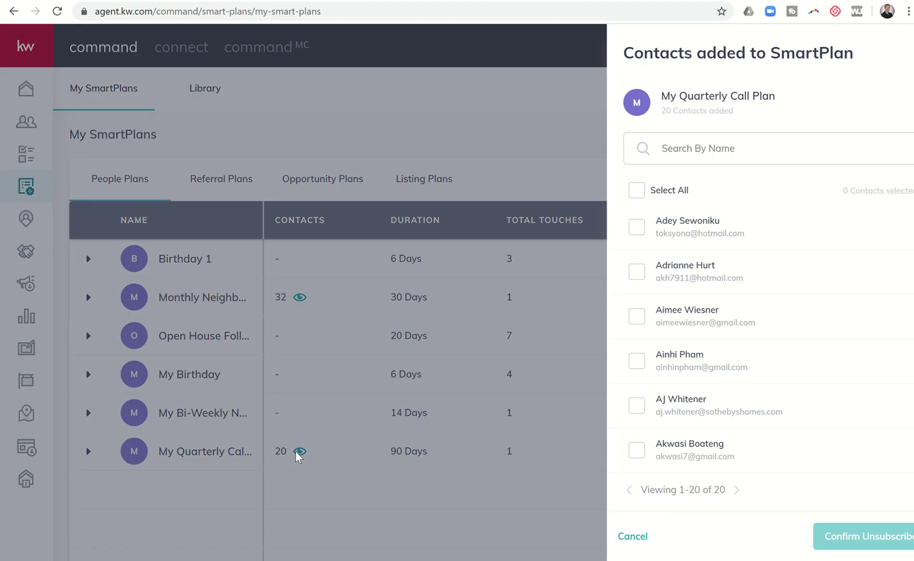
scroll(690, 371, "down", 4)
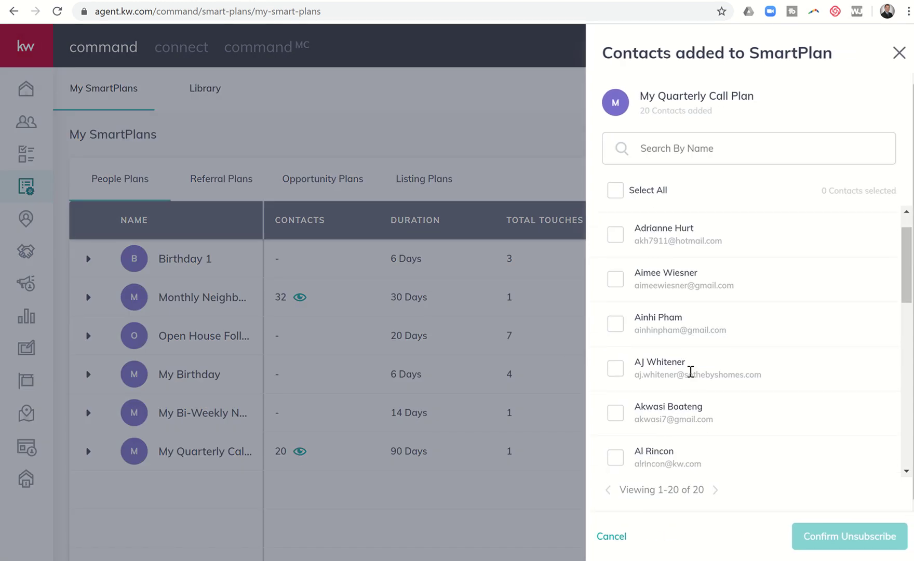
scroll(690, 372, "down", 8)
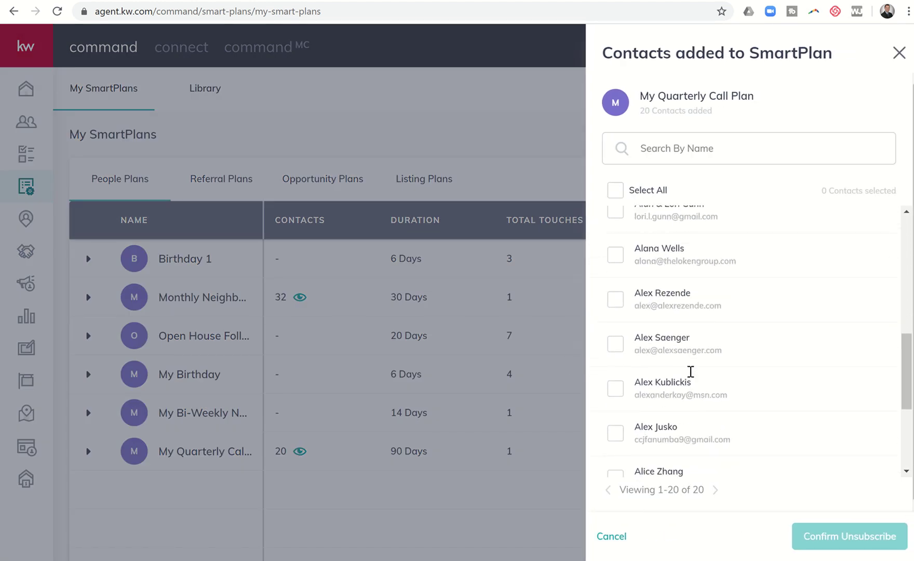
scroll(690, 372, "down", 1)
scroll(690, 371, "up", 10)
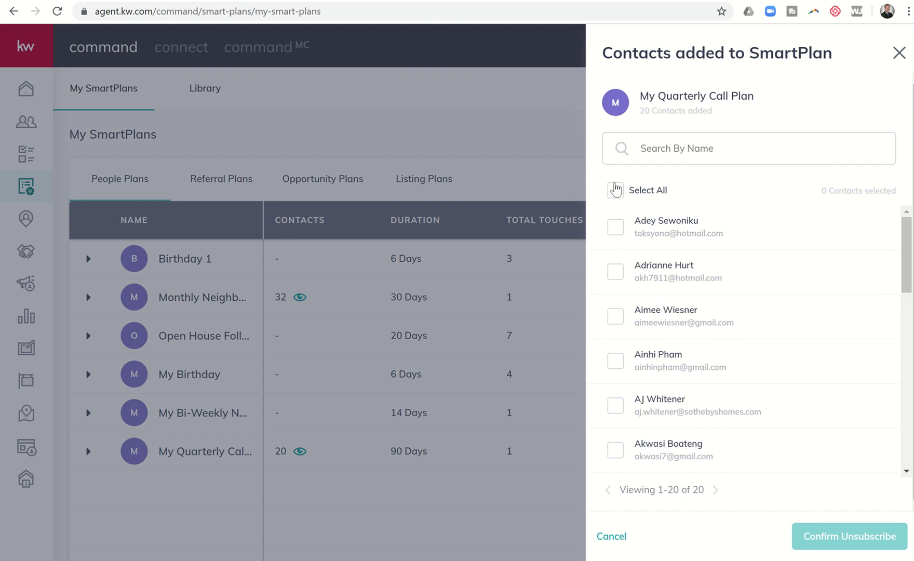
- Select all 20 enrolled contacts and confirm unsubscribing them from the plan
left_click(615, 191)
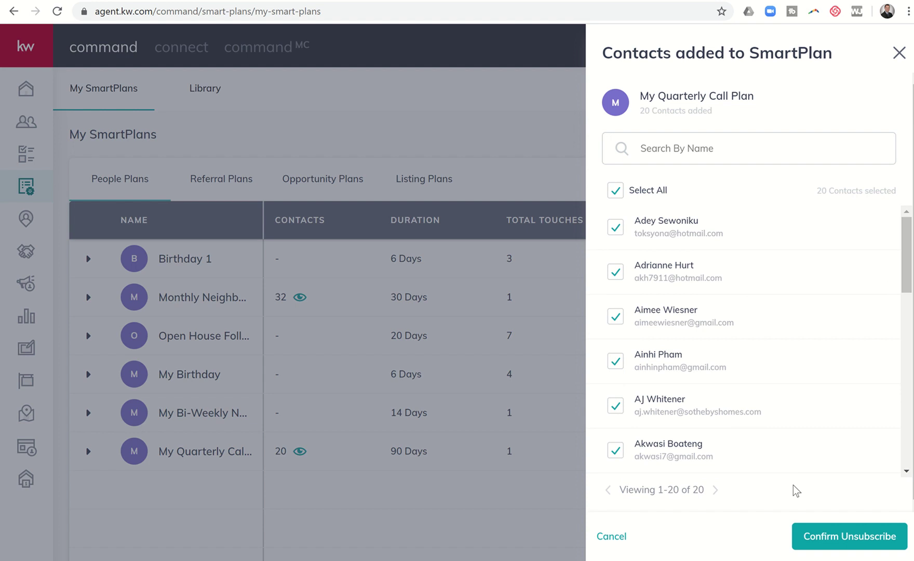
left_click(821, 540)
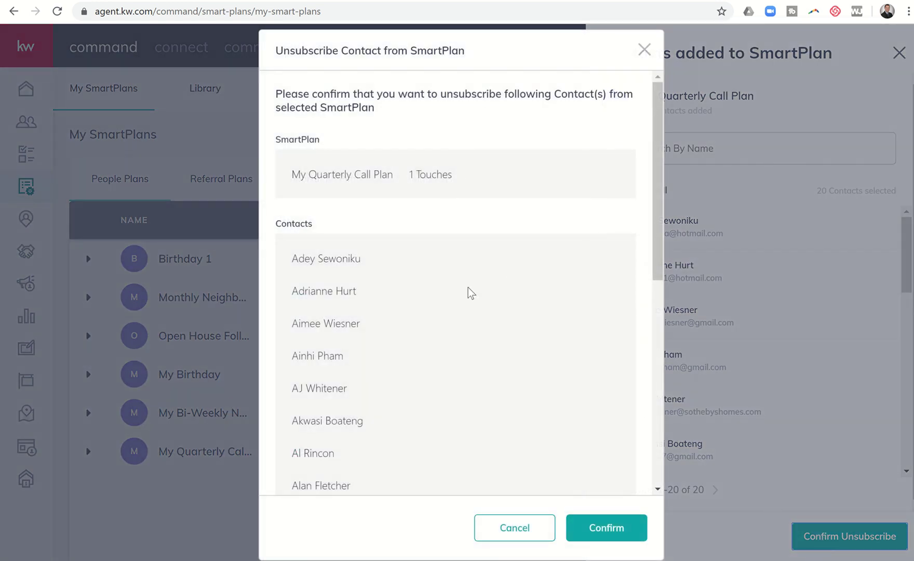
scroll(510, 424, "down", 8)
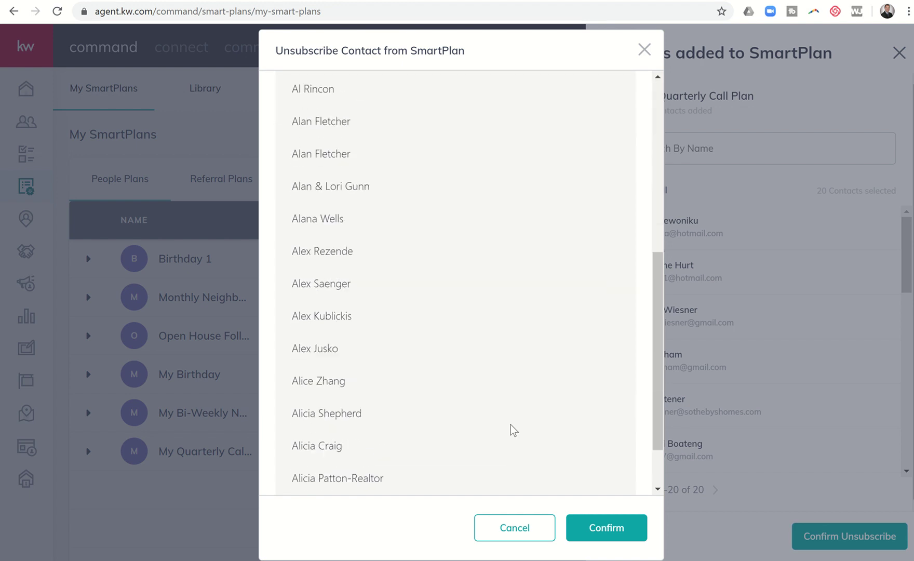
left_click(603, 533)
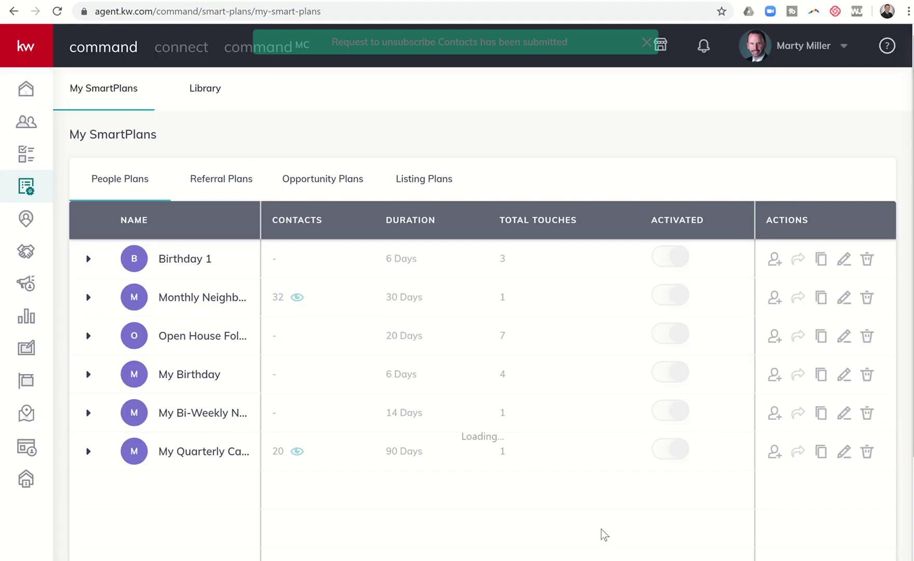
- Check the plan's remaining contacts, then delete My Quarterly Call Plan with 'Yes, delete'
left_click(297, 451)
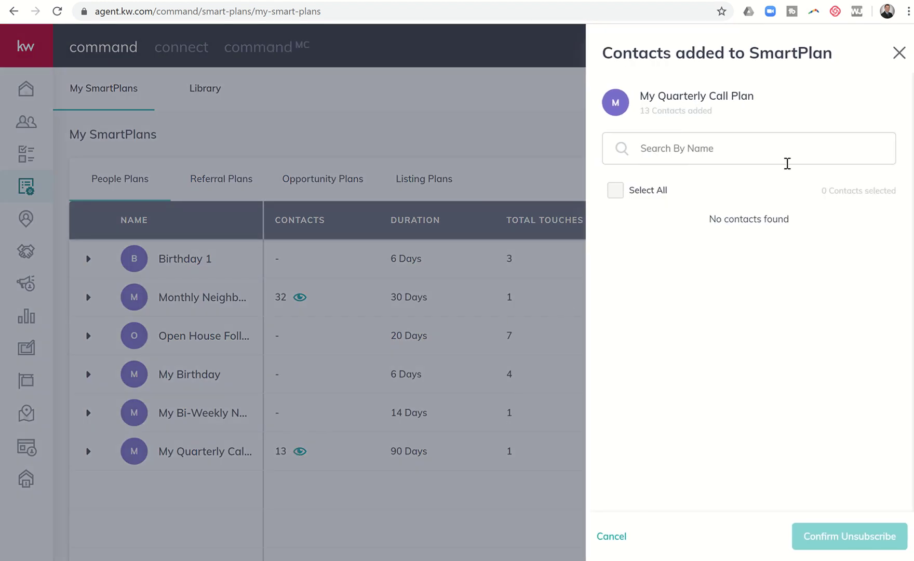
left_click(899, 53)
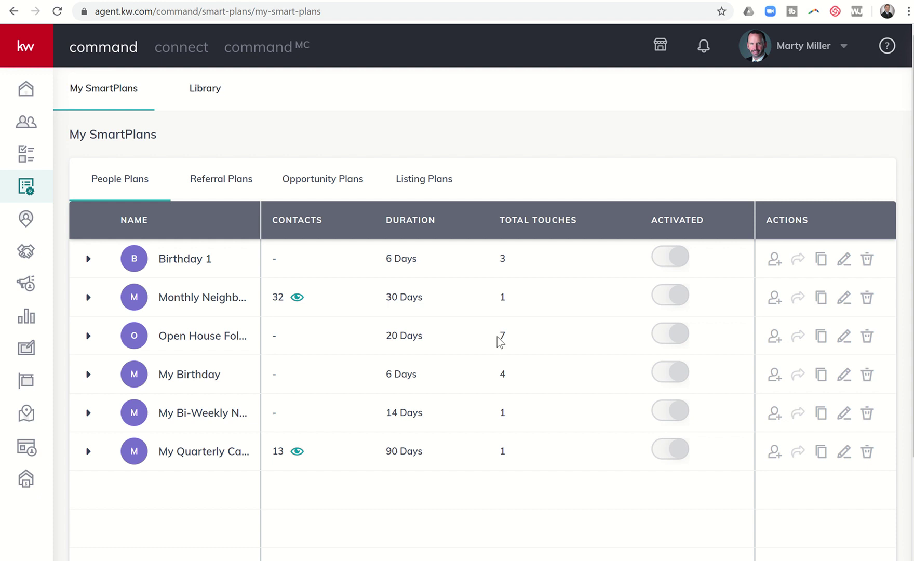
left_click(866, 451)
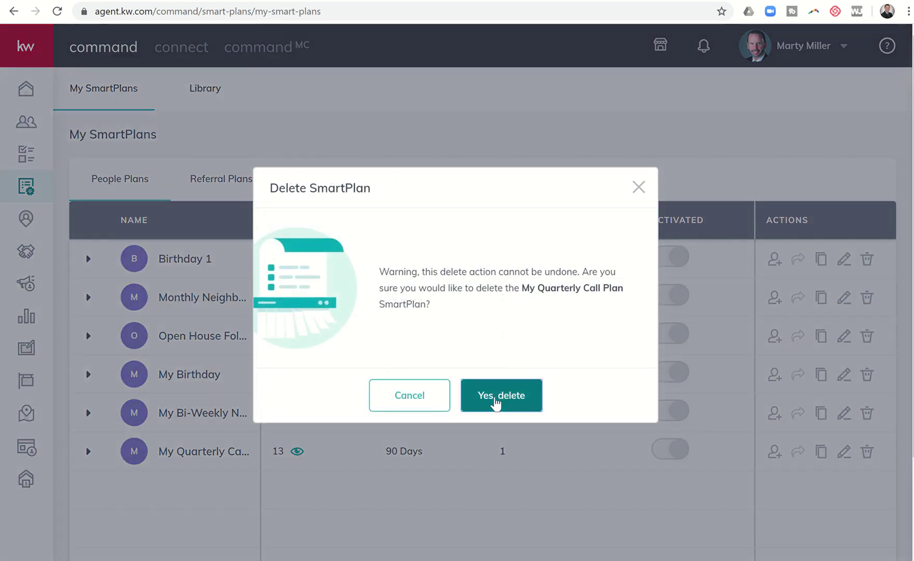
left_click(493, 395)
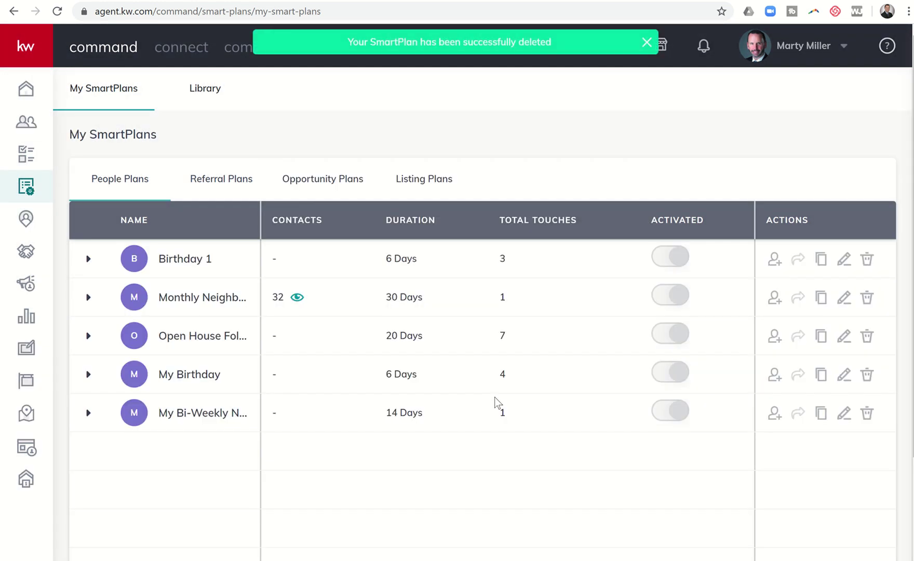